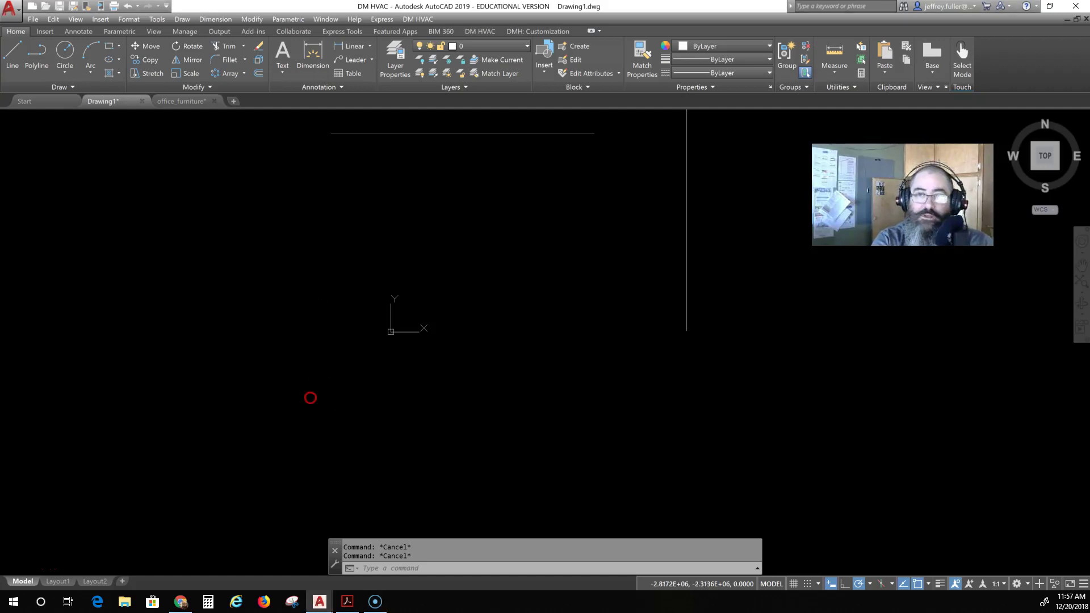
Check the exam objectives PDF, then zoom and pan so the three lines sit centred
left_click(347, 602)
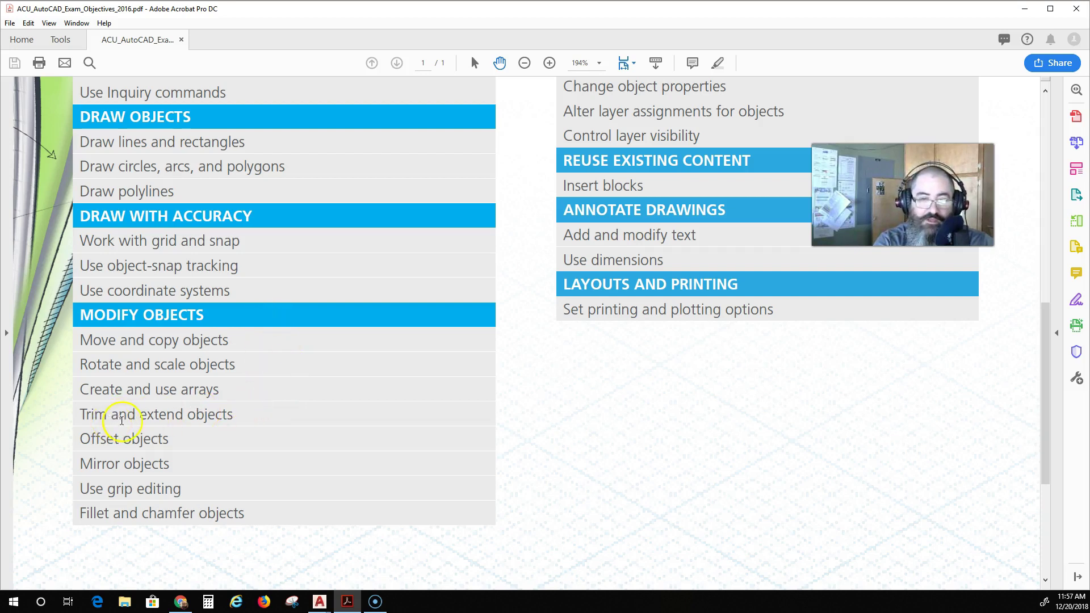
left_click(1024, 8)
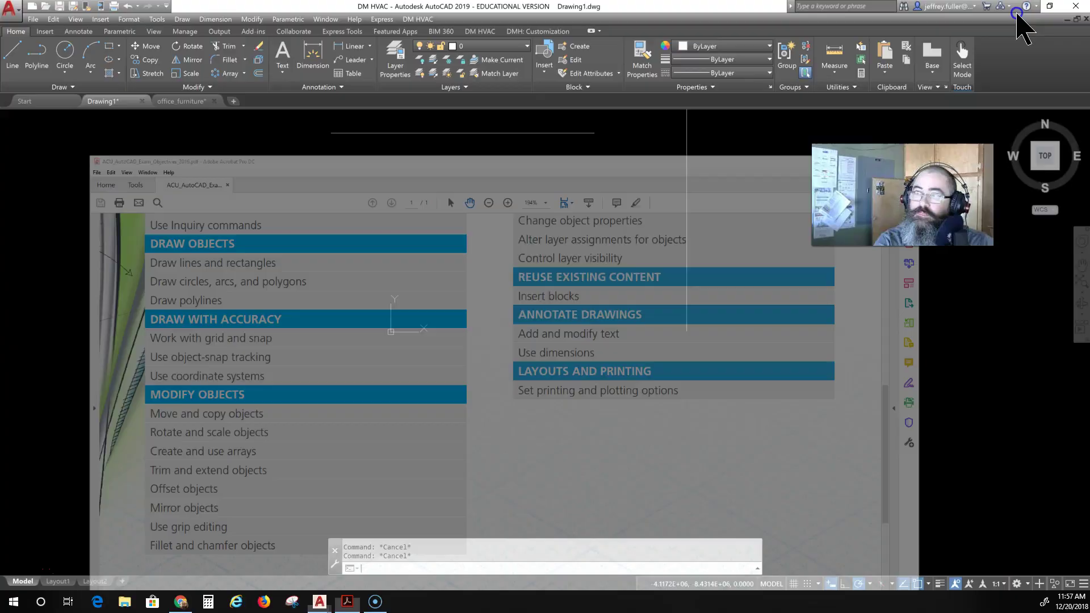
scroll(476, 360, "up", 4)
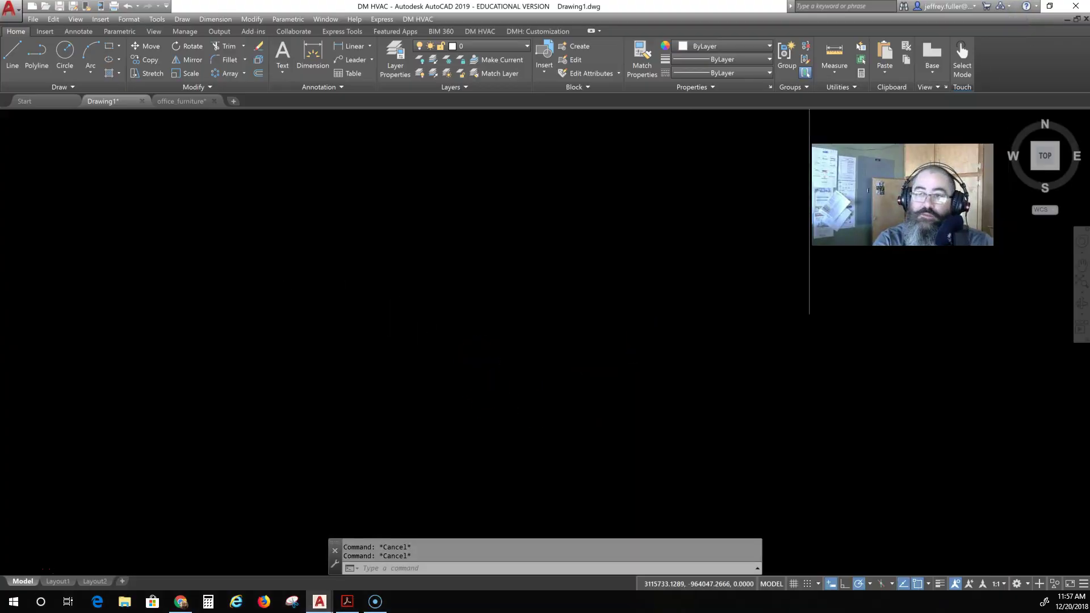
scroll(477, 359, "down", 6)
middle_click_drag(494, 299, 354, 418)
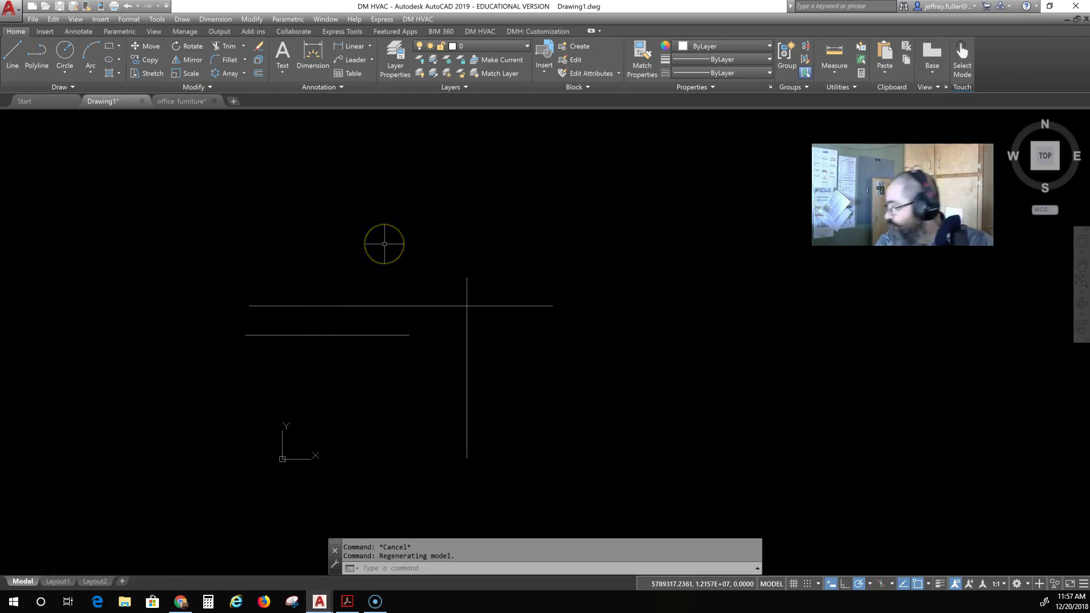
left_click(396, 255)
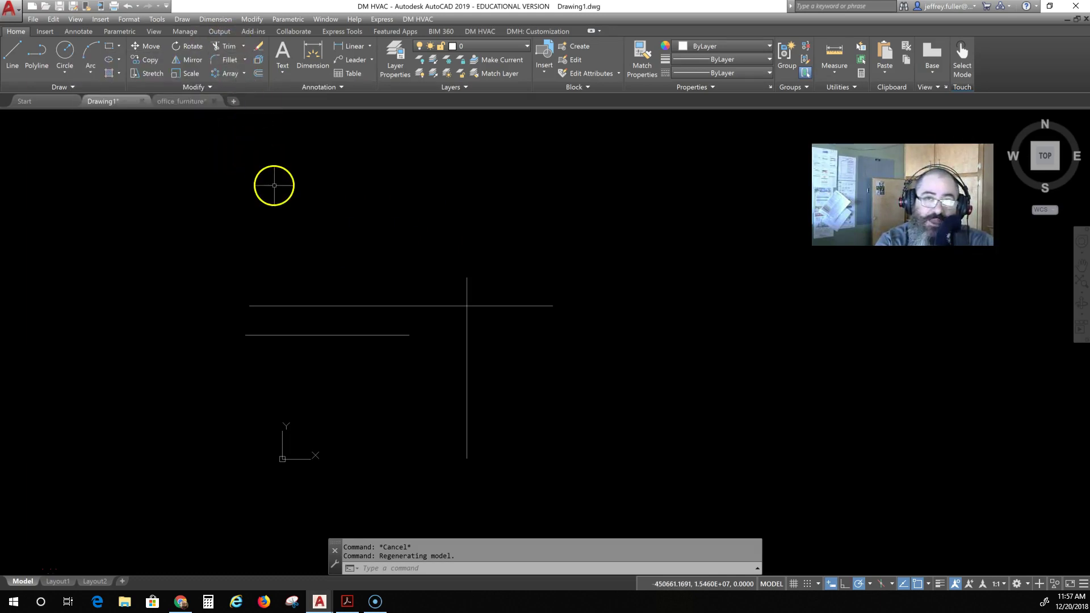
left_click(243, 46)
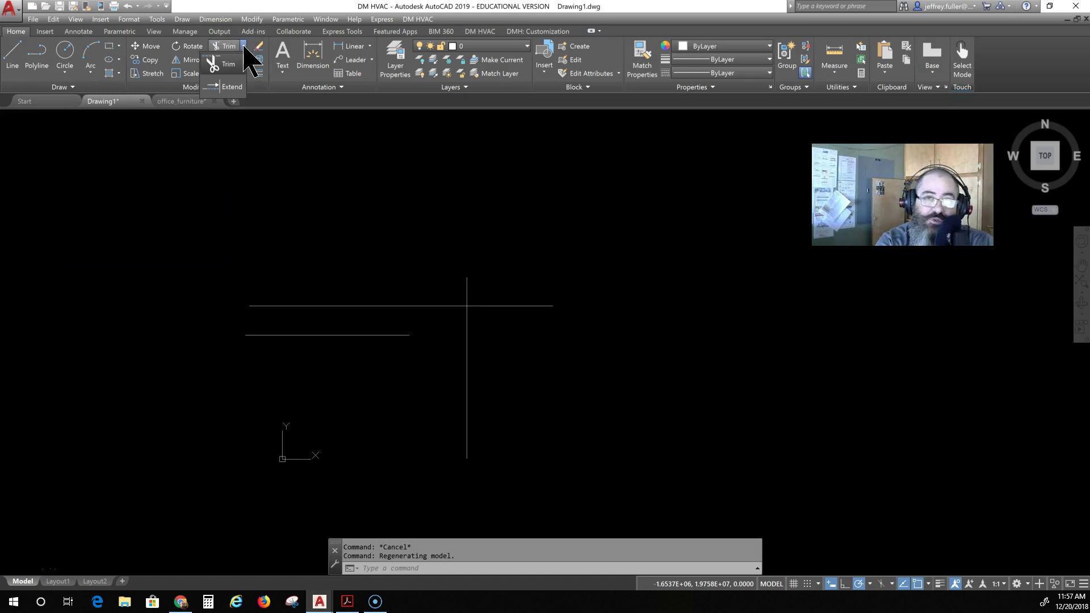
left_click_drag(244, 48, 238, 84)
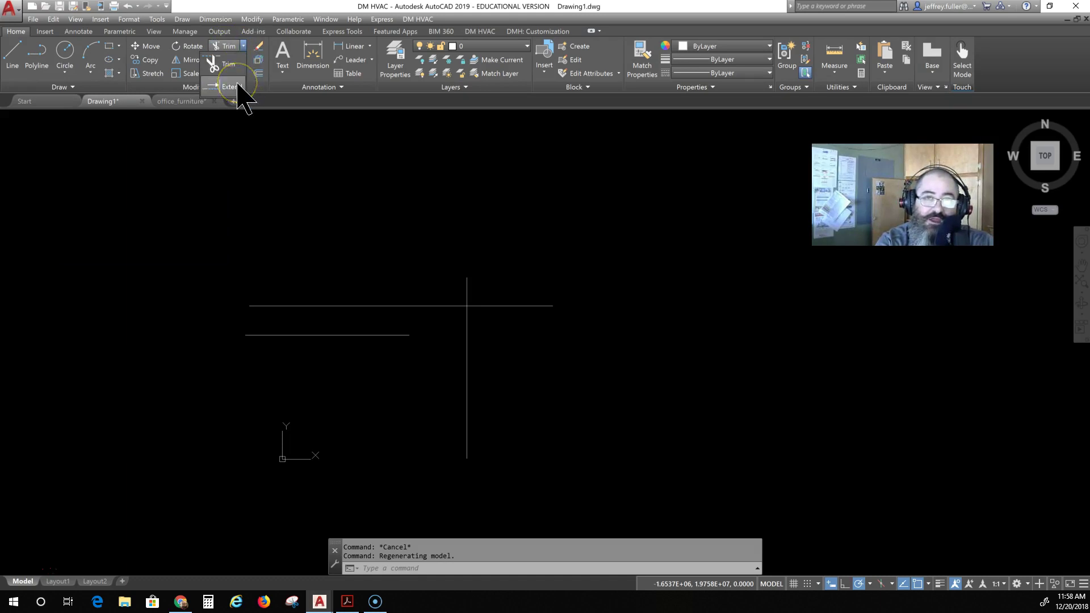
left_click(238, 85)
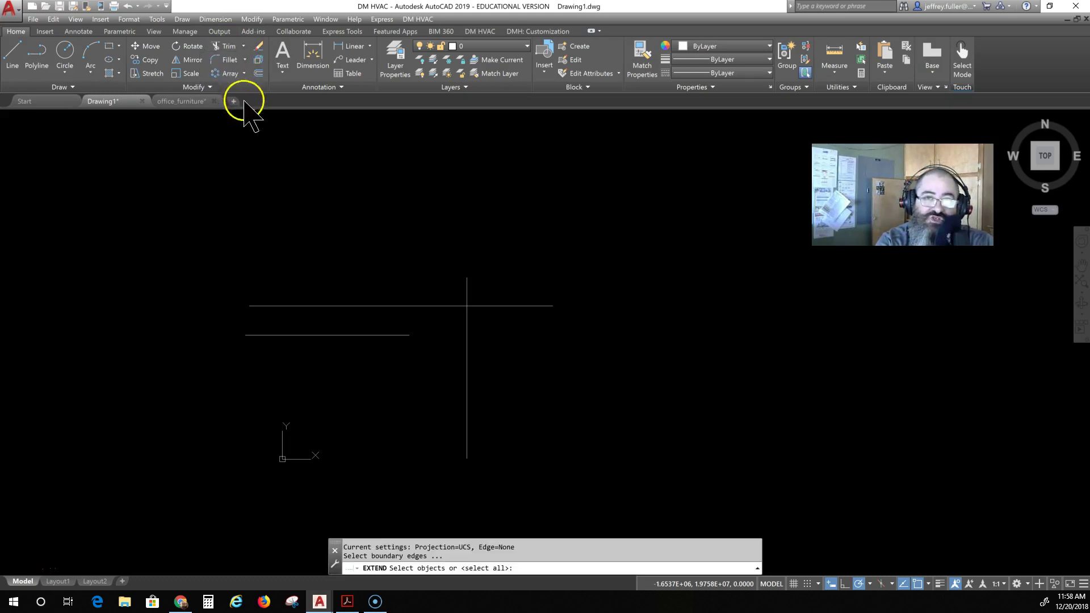
left_click(248, 47)
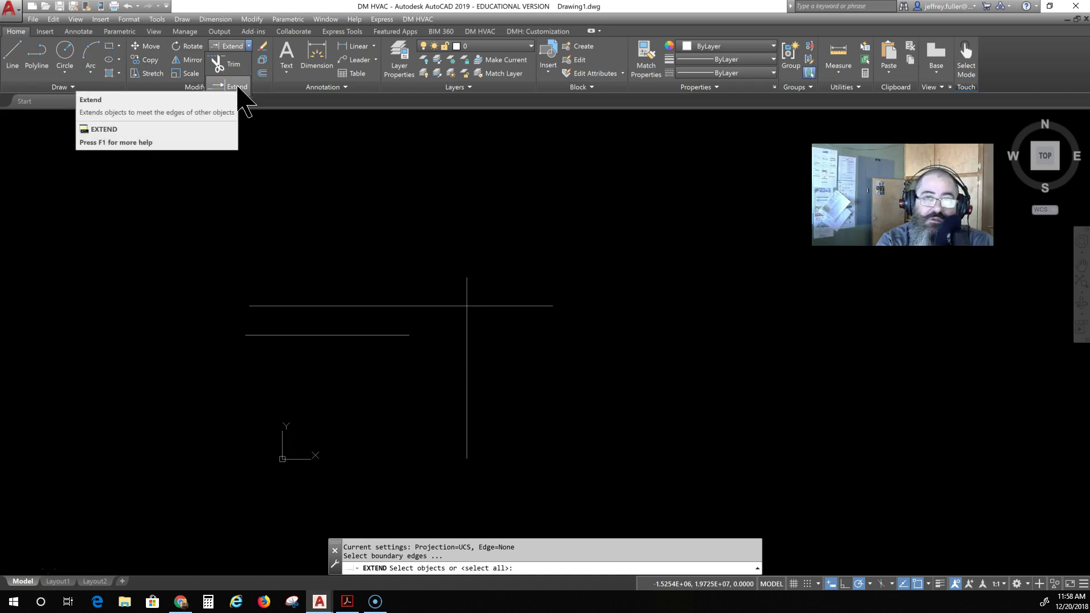
left_click(227, 63)
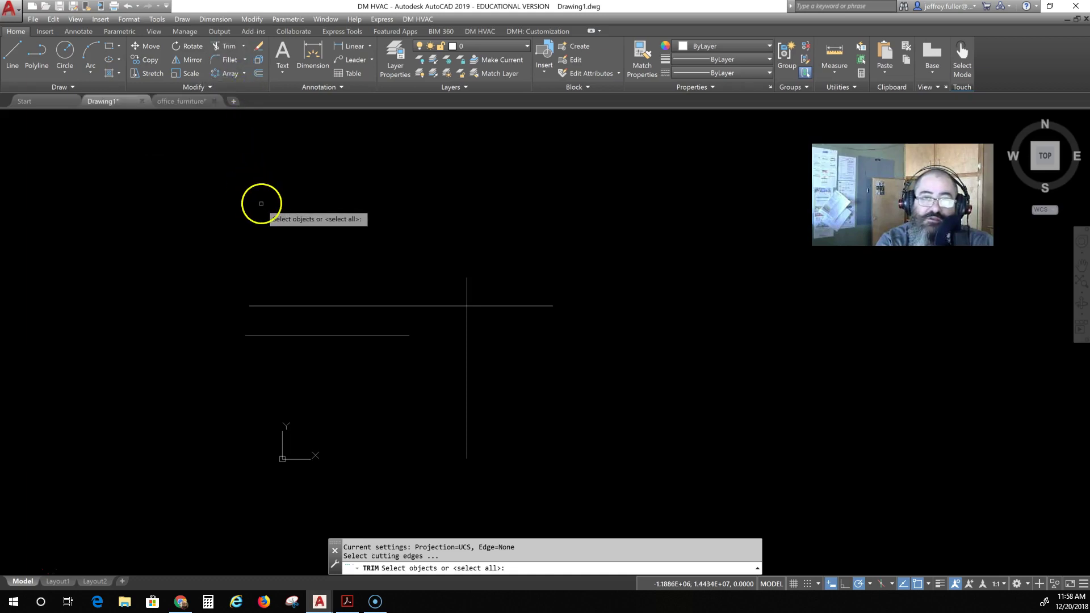
key("Escape")
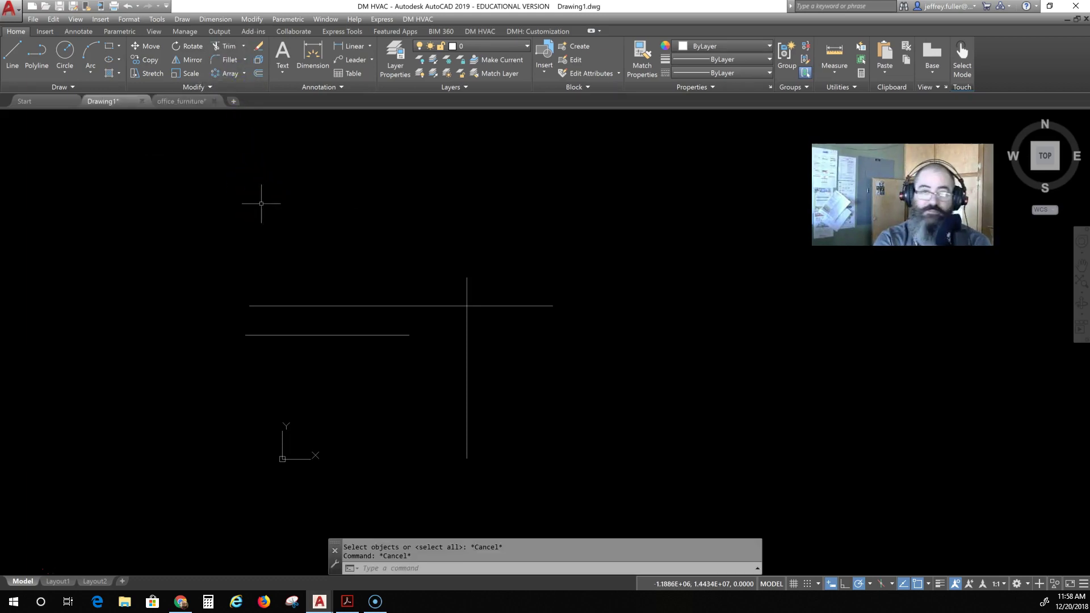
Start the EXTEND command, discarding a mistyped 'tri' entry first
left_click(365, 216)
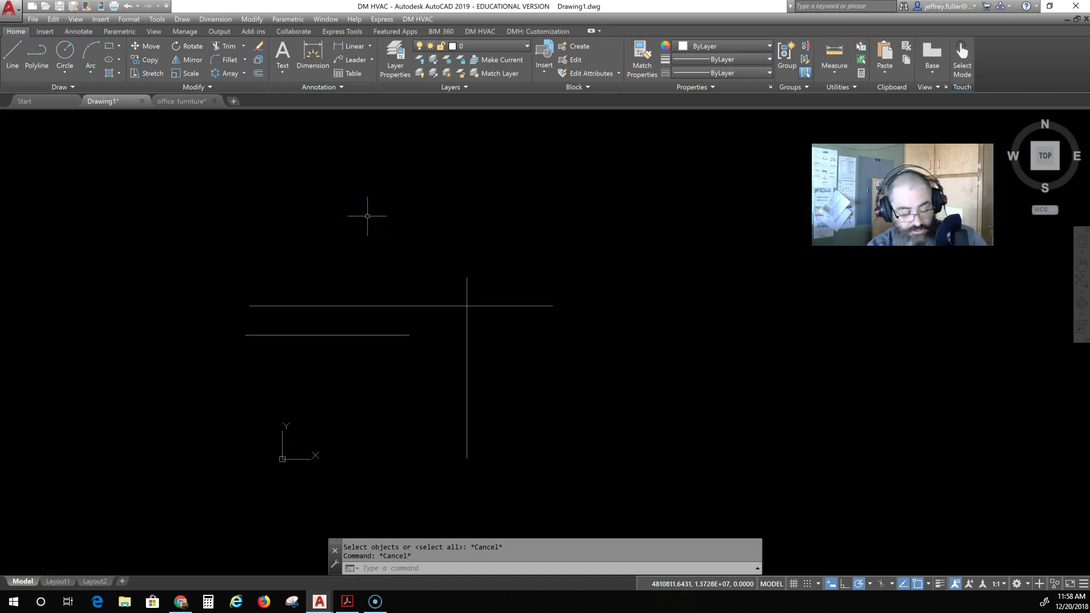
type("tri")
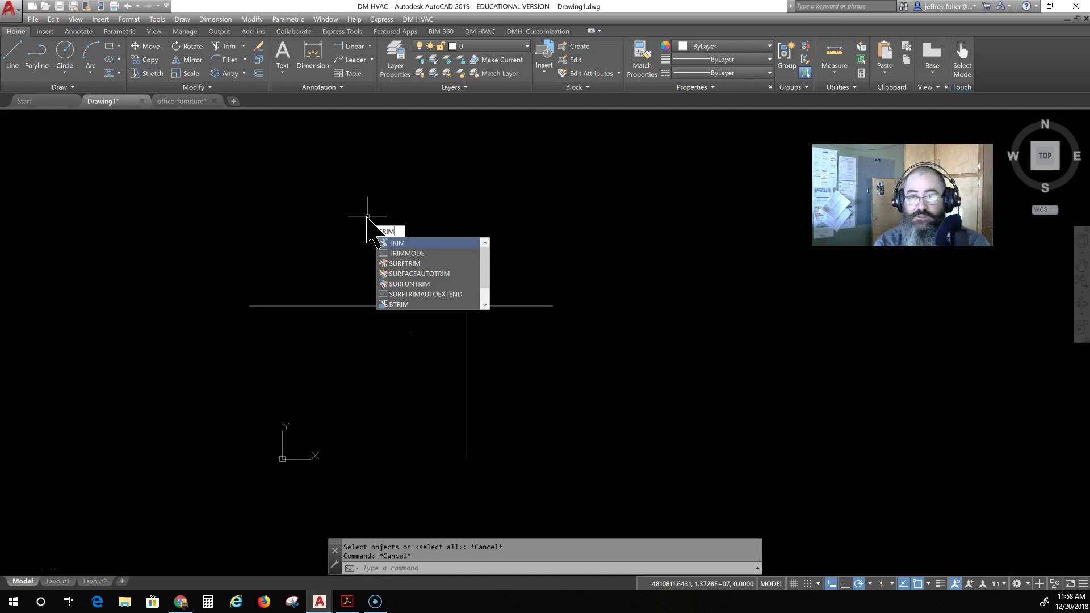
key("BackSpace")
key("BackSpace")
key("BackSpace")
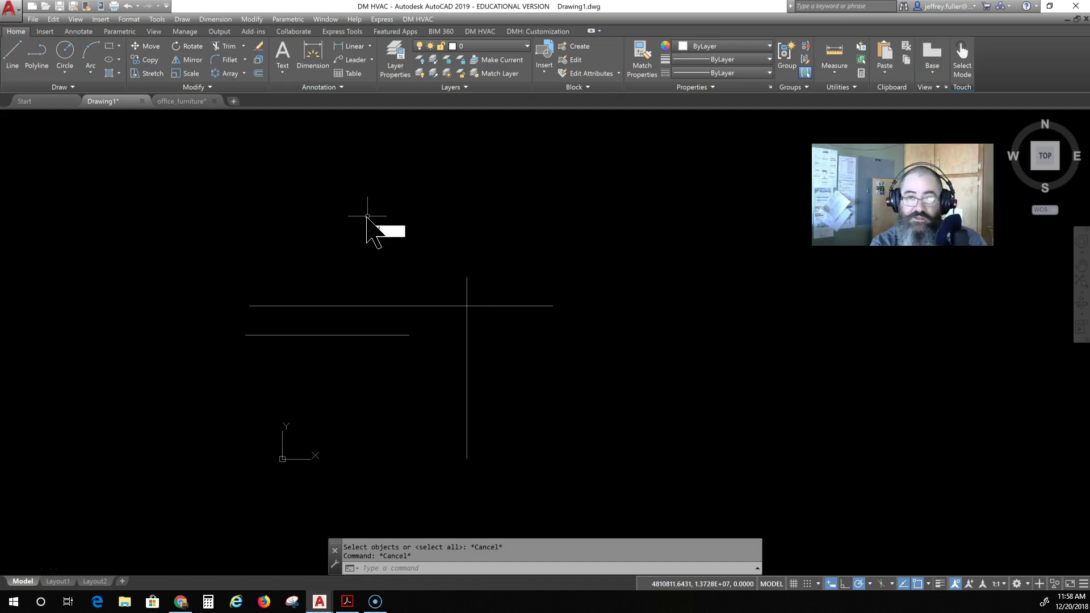
type("ex")
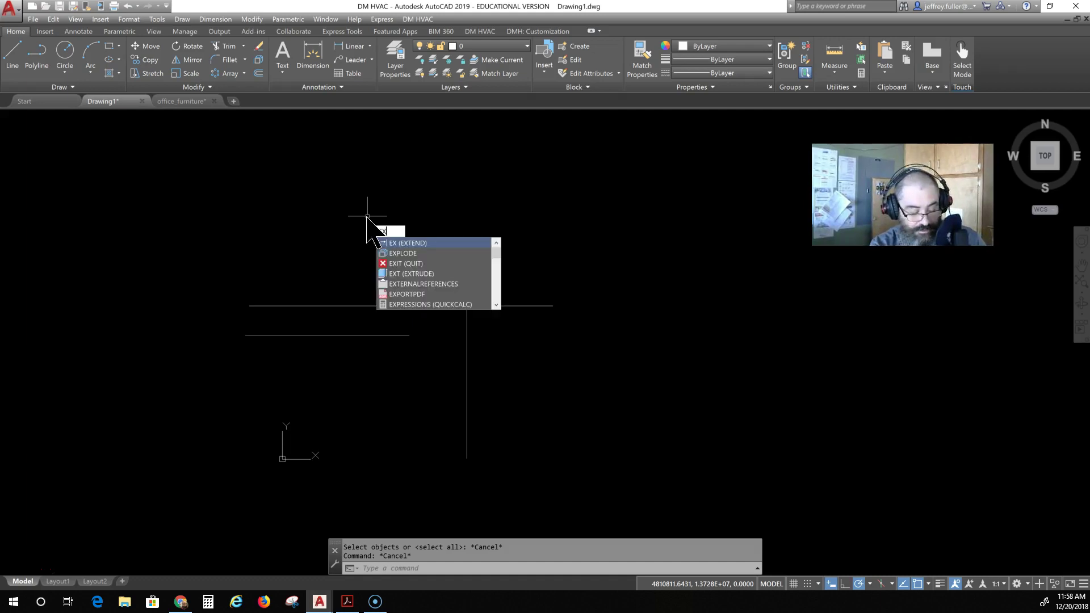
type("tend")
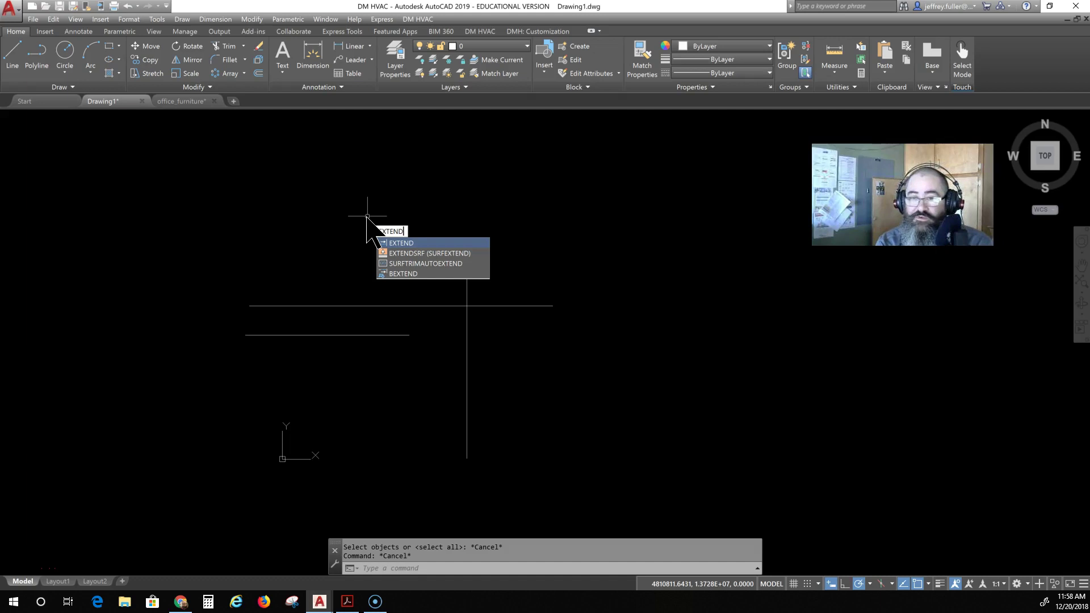
key("Return")
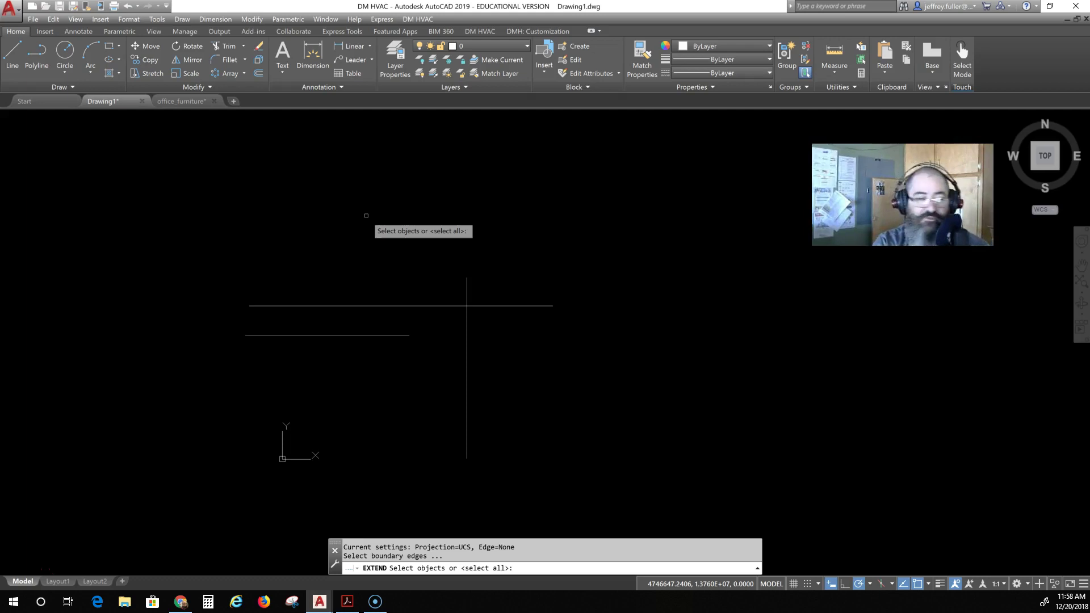
Set the vertical line as the sole Extend boundary edge and end boundary selection
left_click(367, 225)
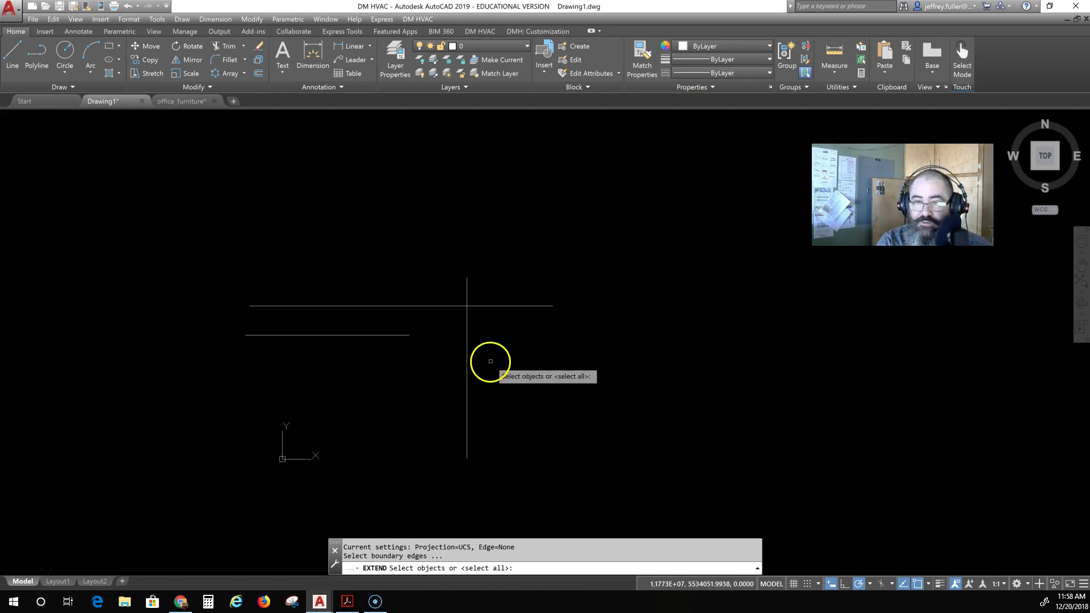
left_click(468, 377)
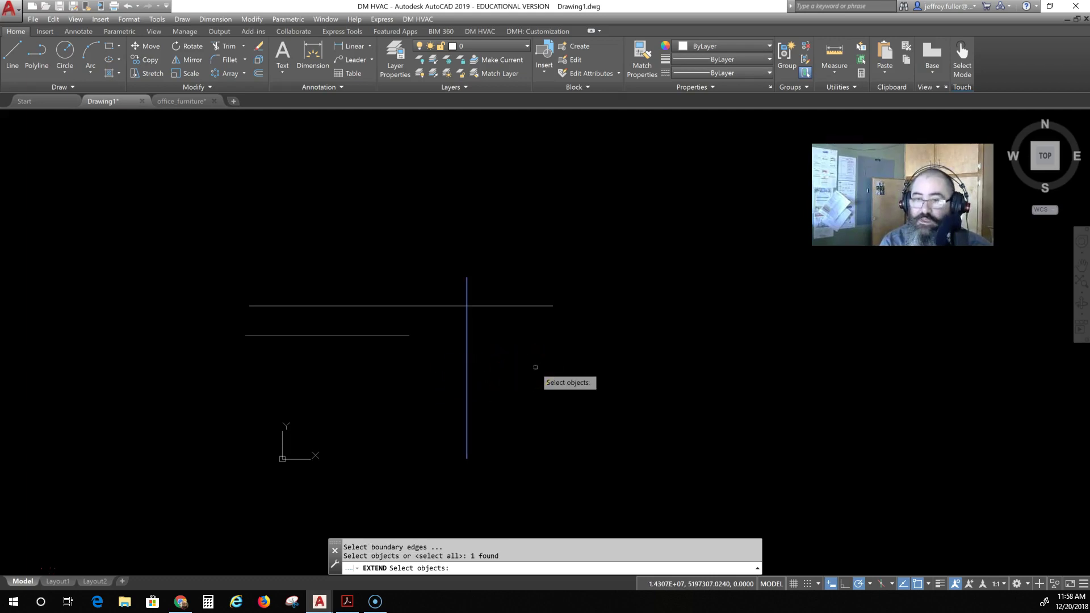
key("Return")
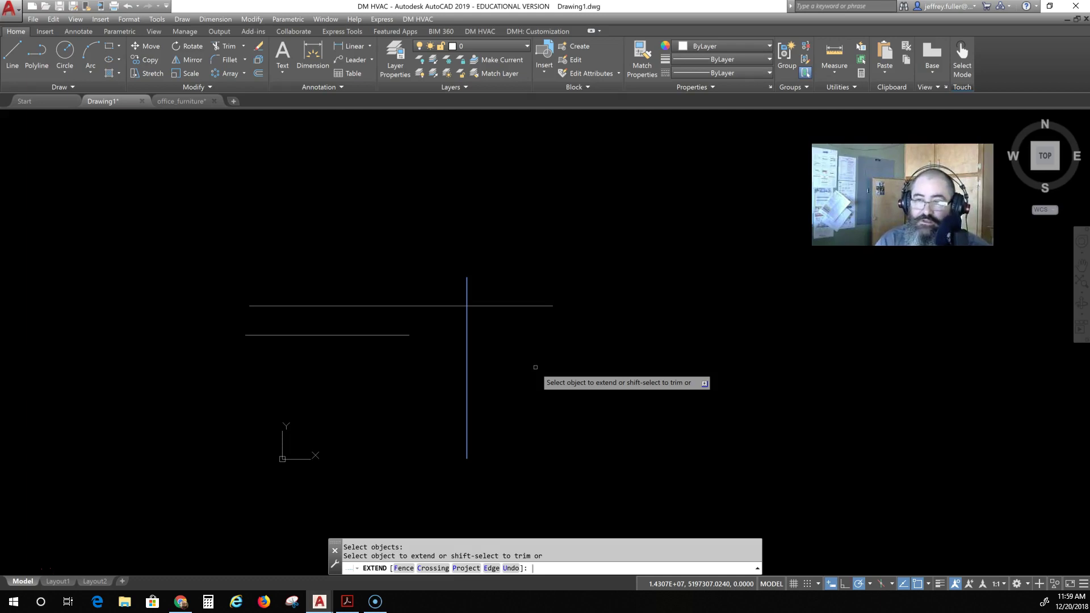
left_click(531, 366)
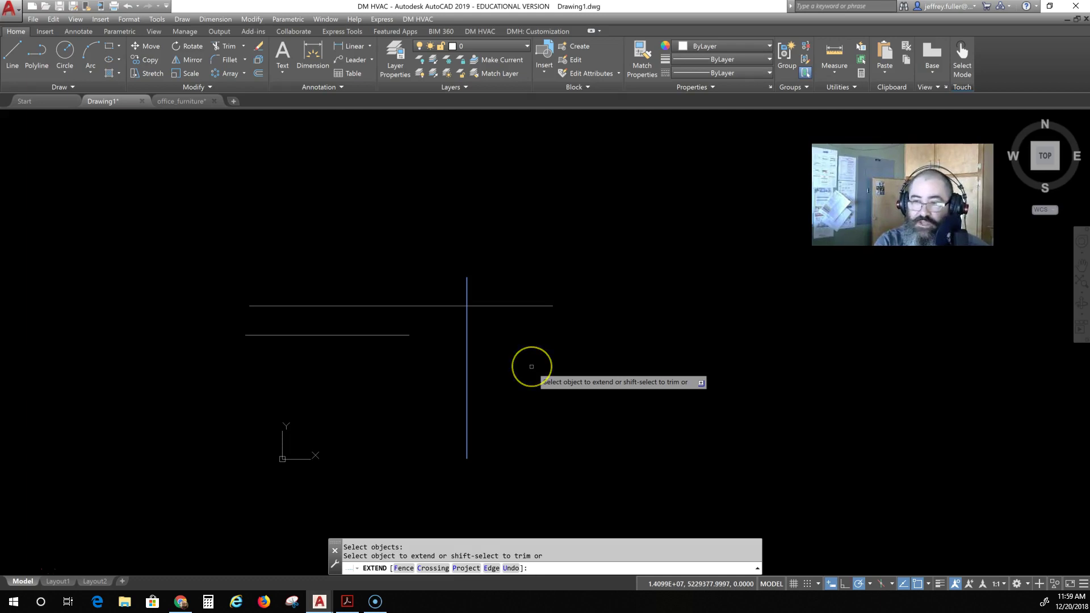
left_click(537, 369)
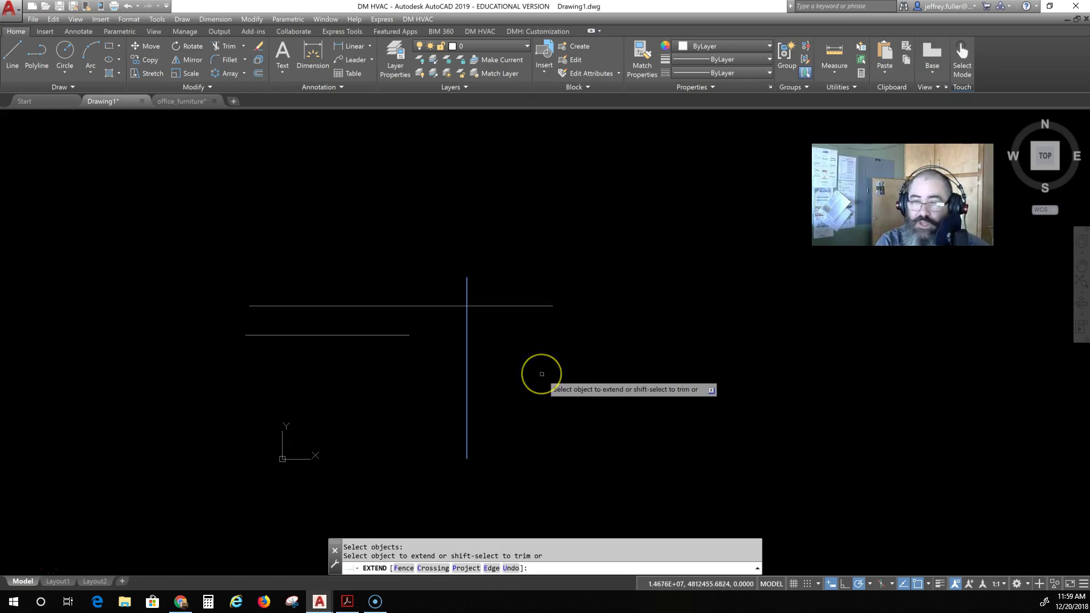
left_click(535, 373)
Extend the lower horizontal line to the vertical boundary line
left_click(427, 347)
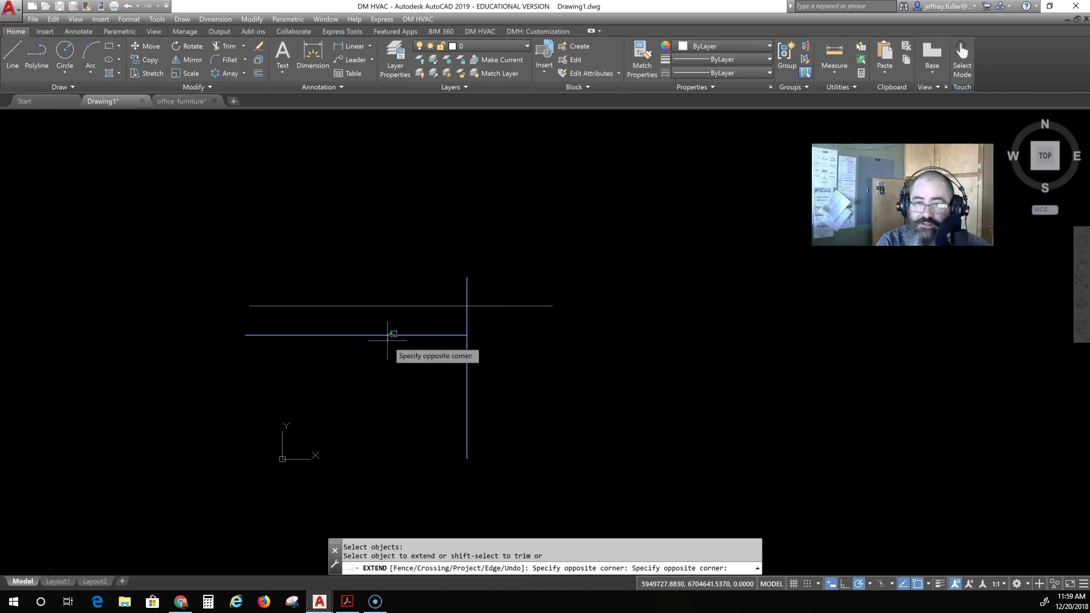
left_click(390, 340)
left_click(414, 480)
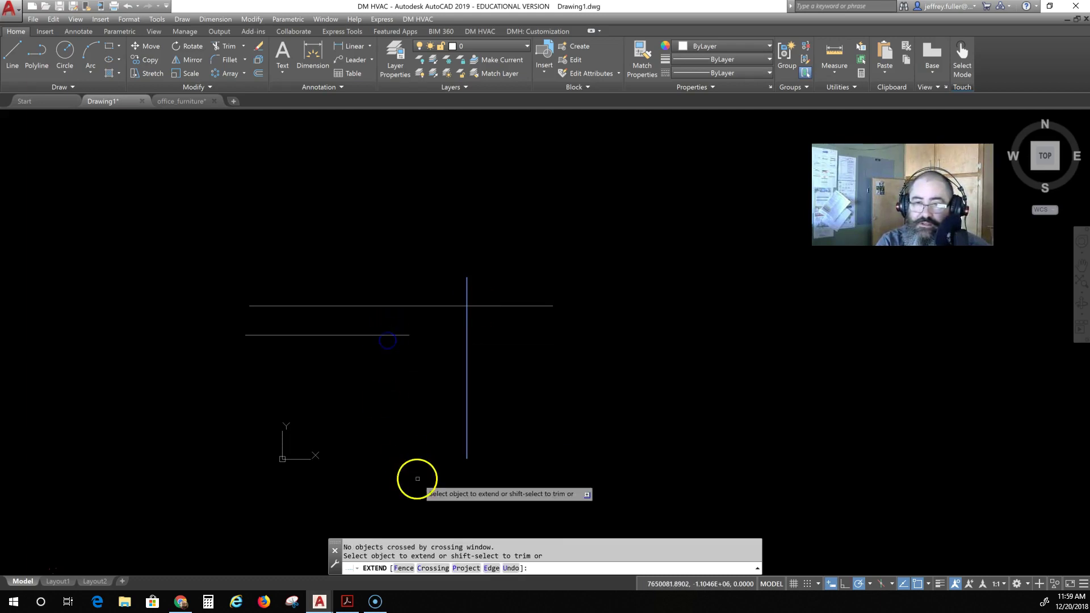
left_click(386, 335)
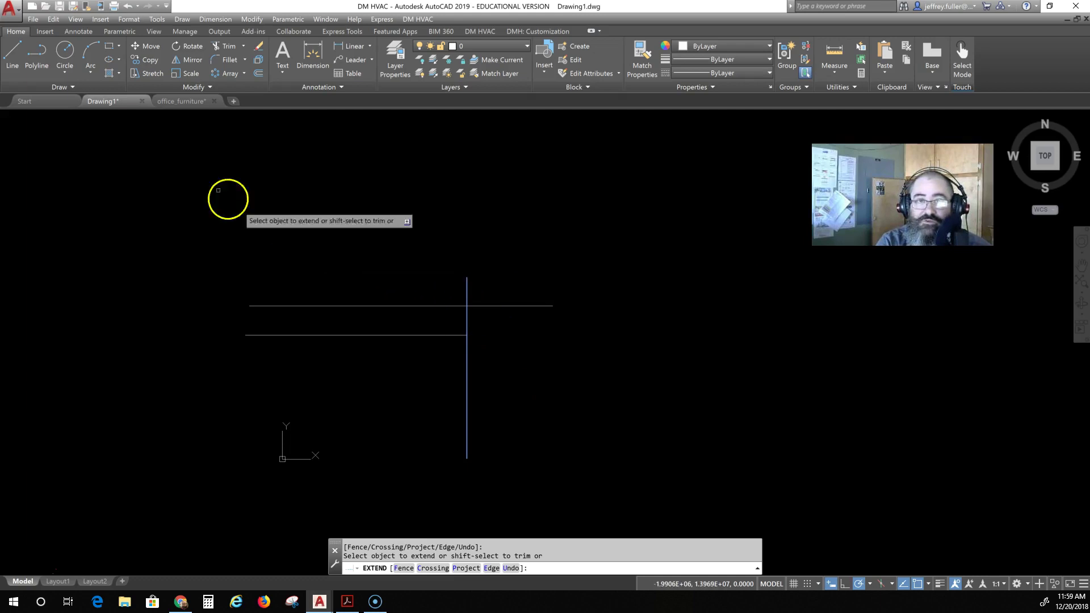
Undo the lower line's extension via Edit > Undo and end the Extend command
left_click(54, 19)
left_click(85, 31)
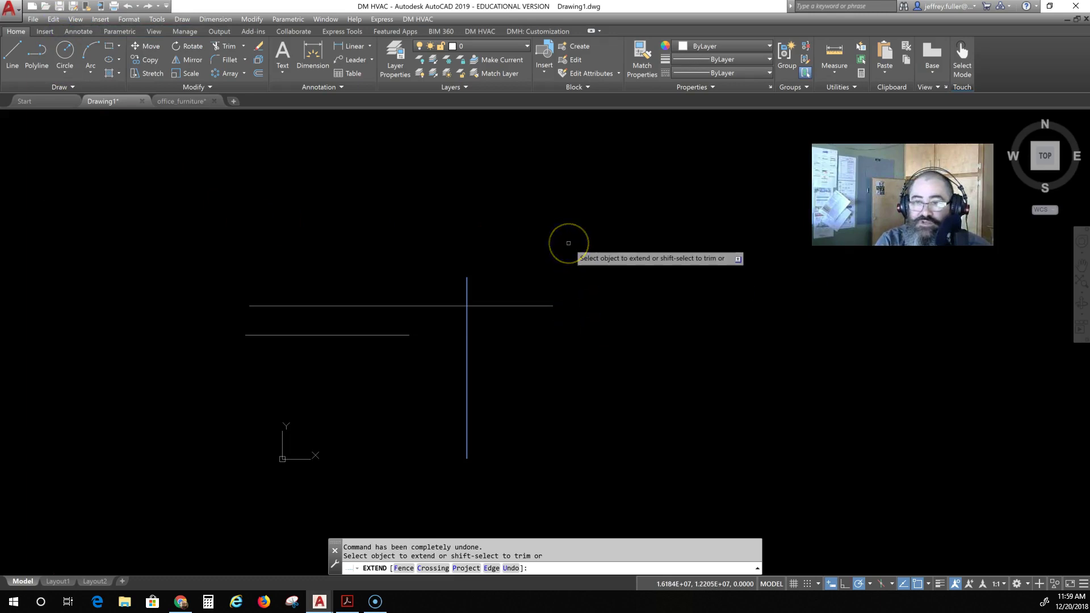
key("Escape")
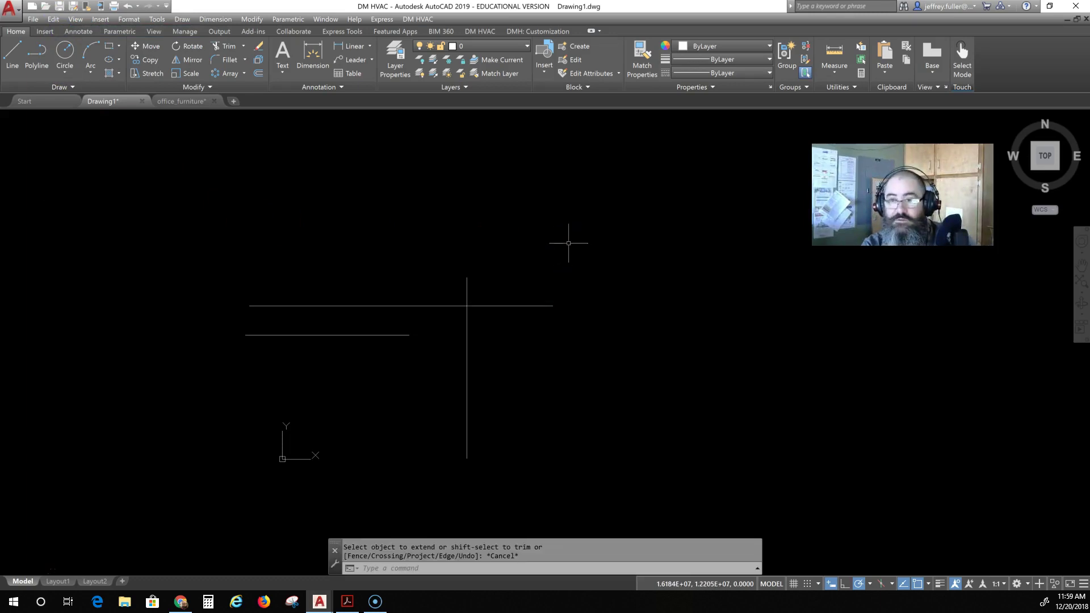
left_click(581, 252)
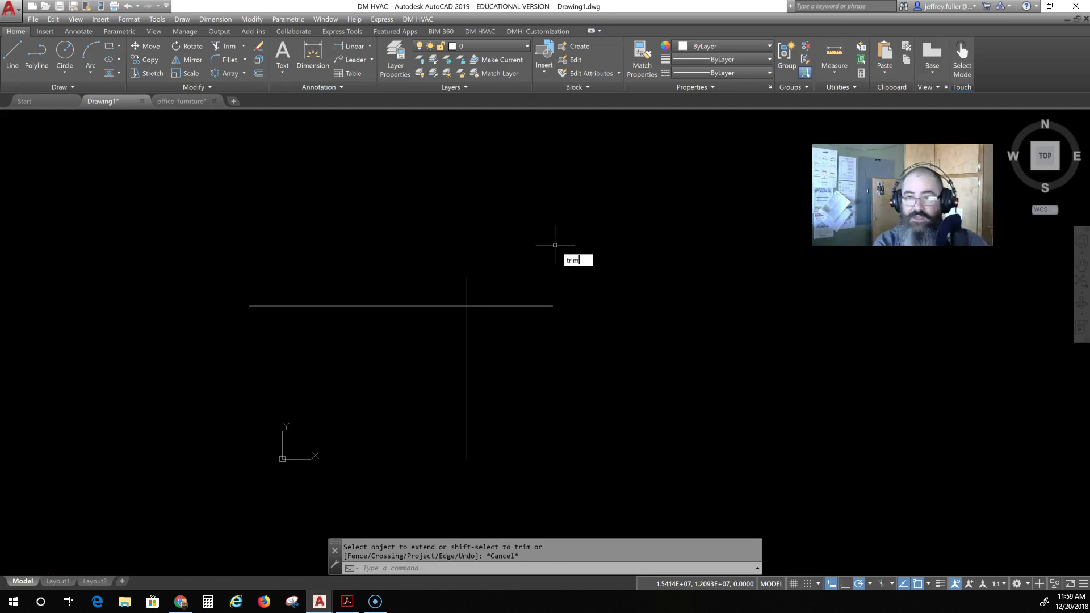
Start TRIM with the upper horizontal line as the only cutting edge
type("trim")
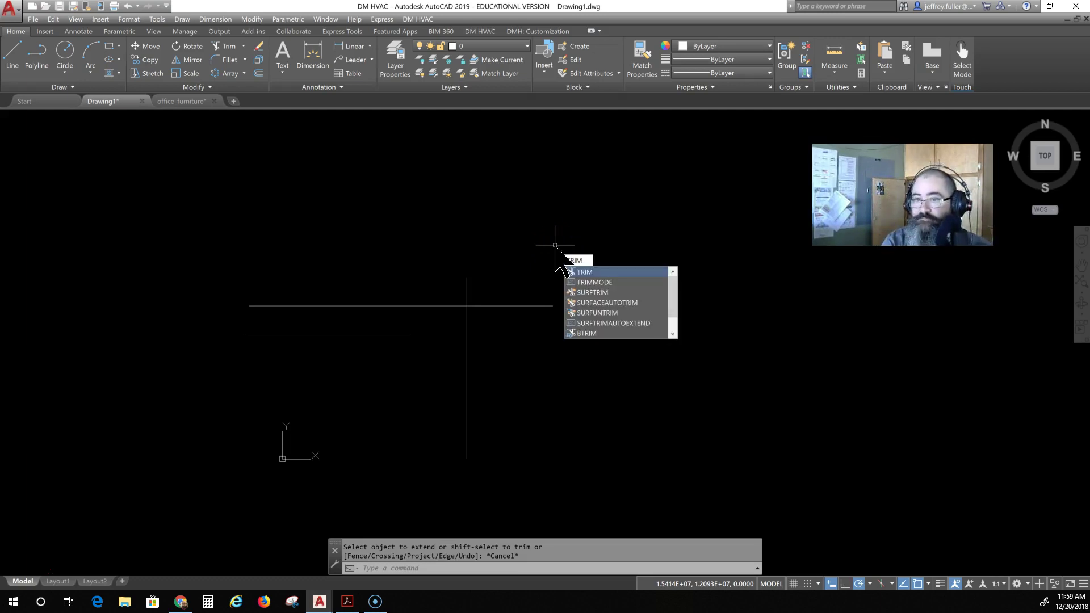
key("Return")
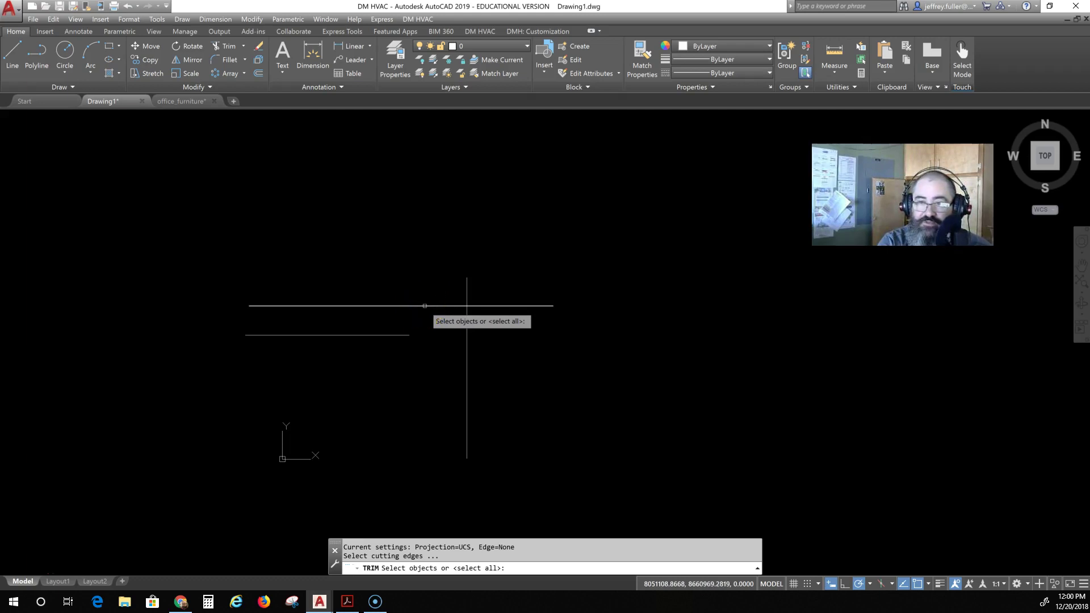
left_click(425, 306)
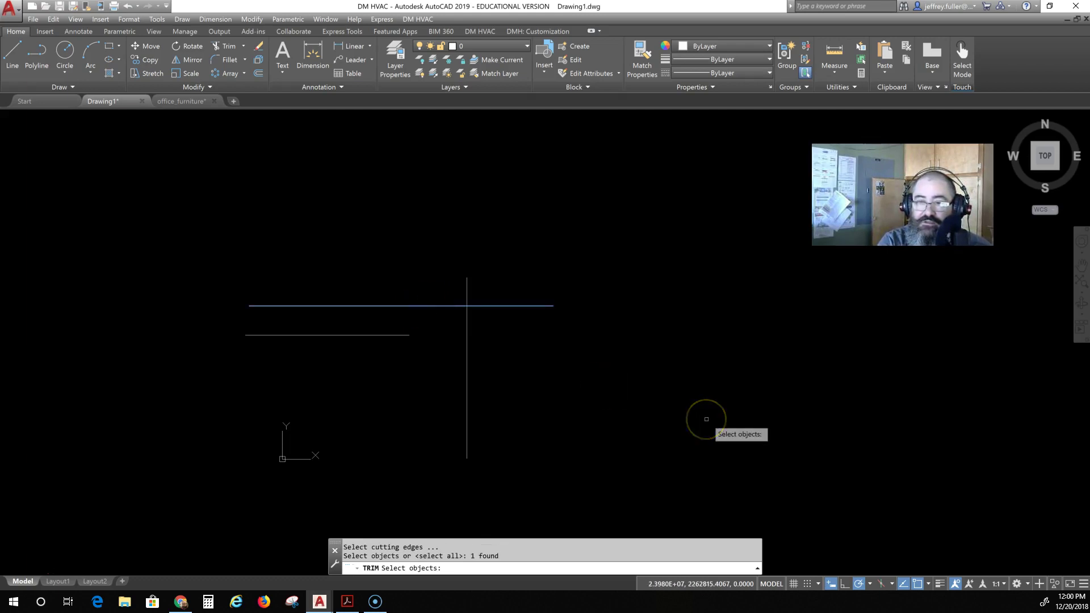
key("Return")
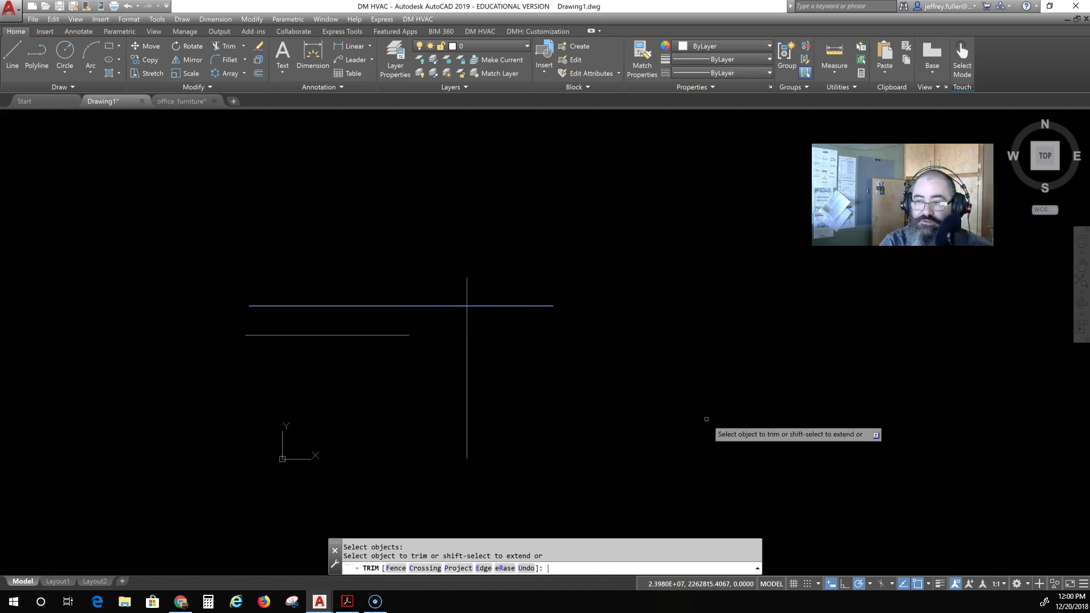
Trim away the vertical line's portion below the upper horizontal line
left_click(574, 396)
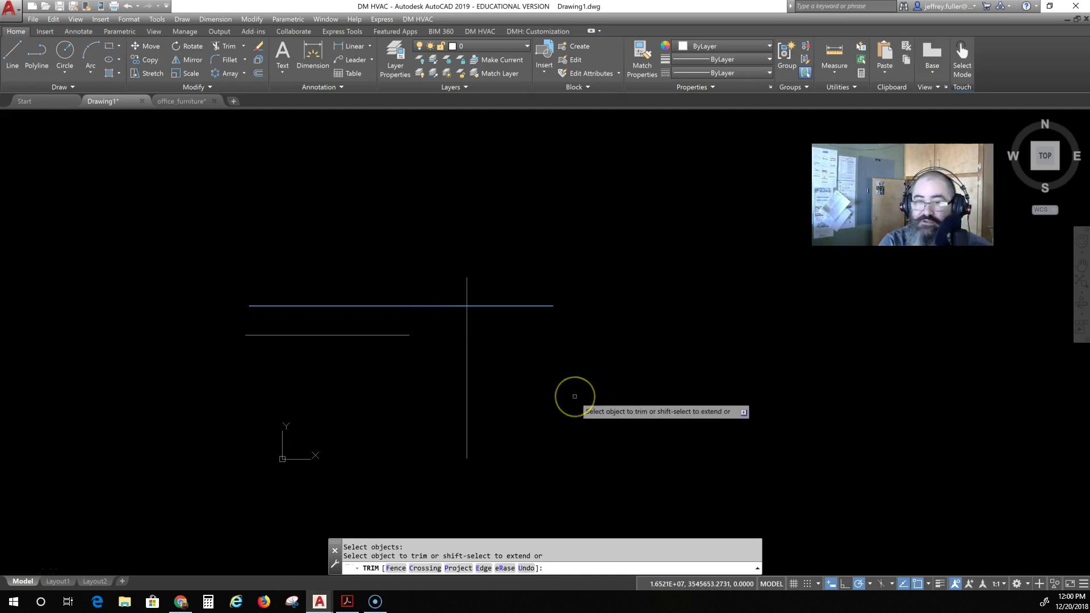
left_click(572, 391)
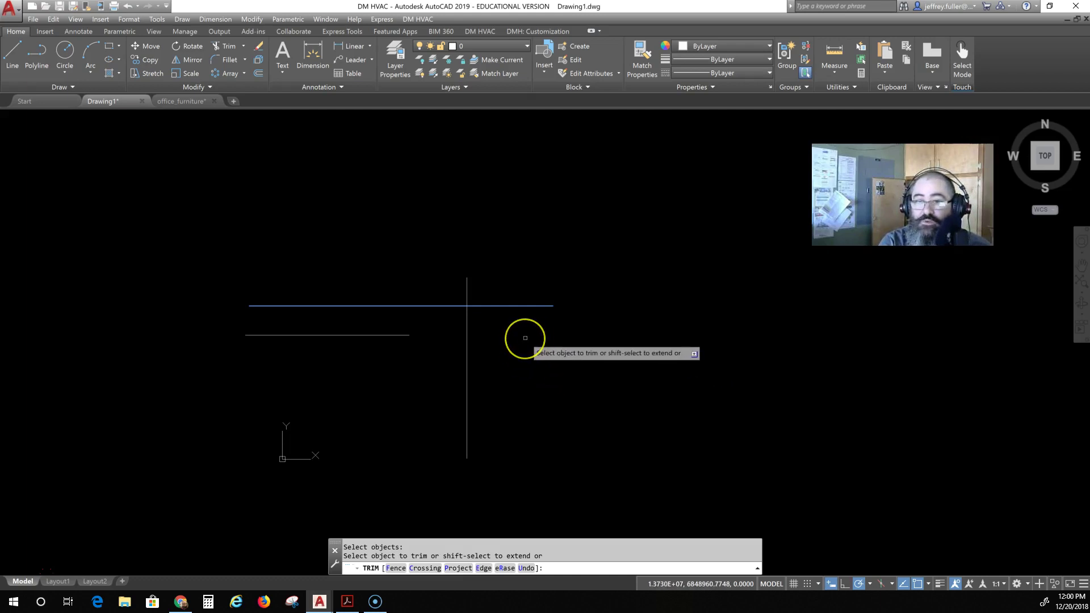
left_click(492, 334)
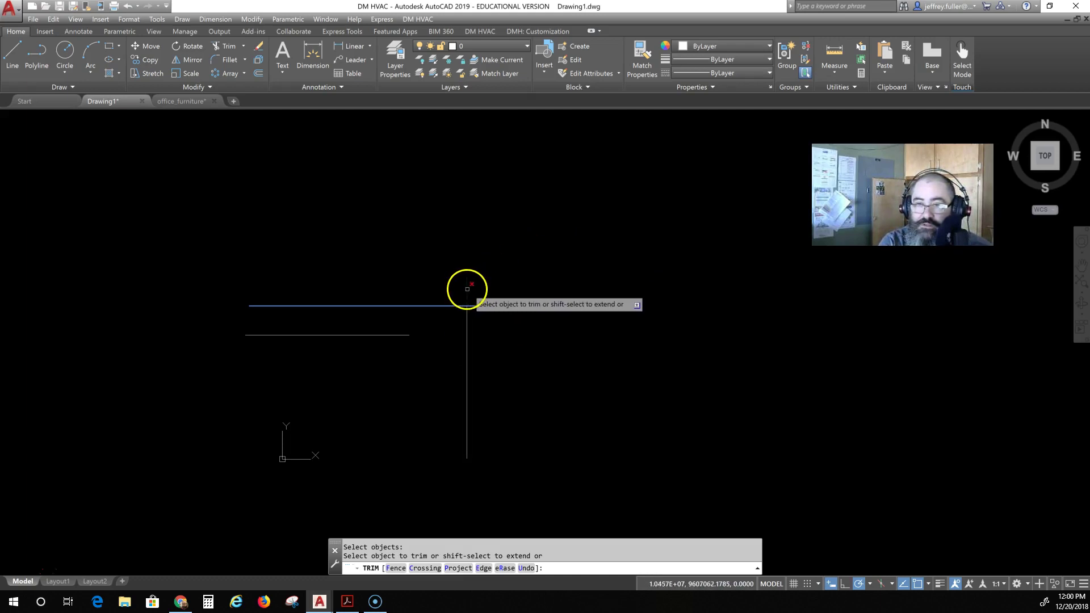
left_click(466, 349)
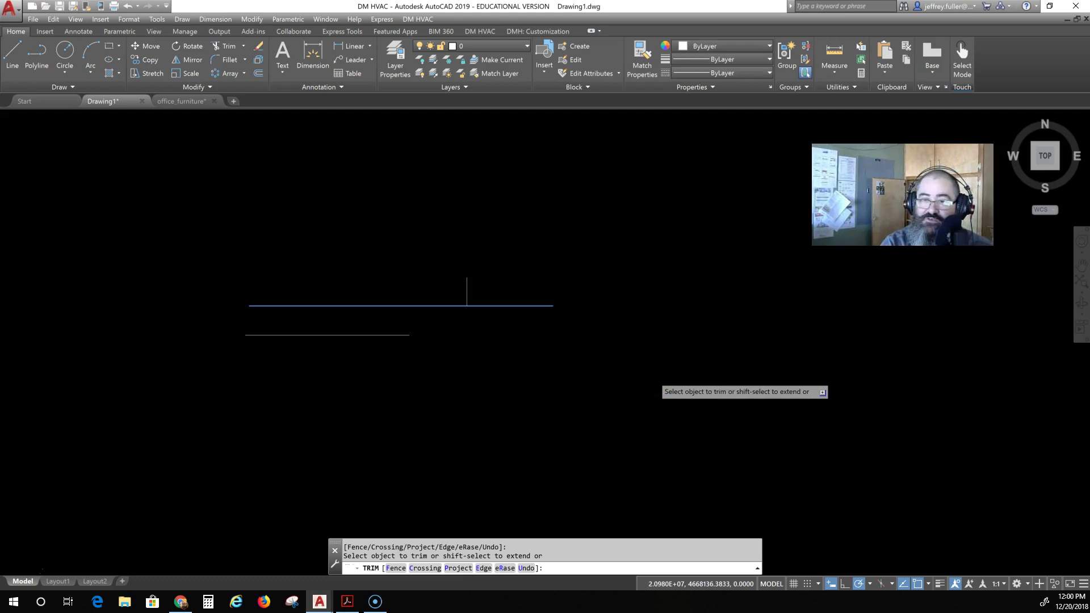
scroll(396, 268, "up", 2)
scroll(357, 280, "down", 4)
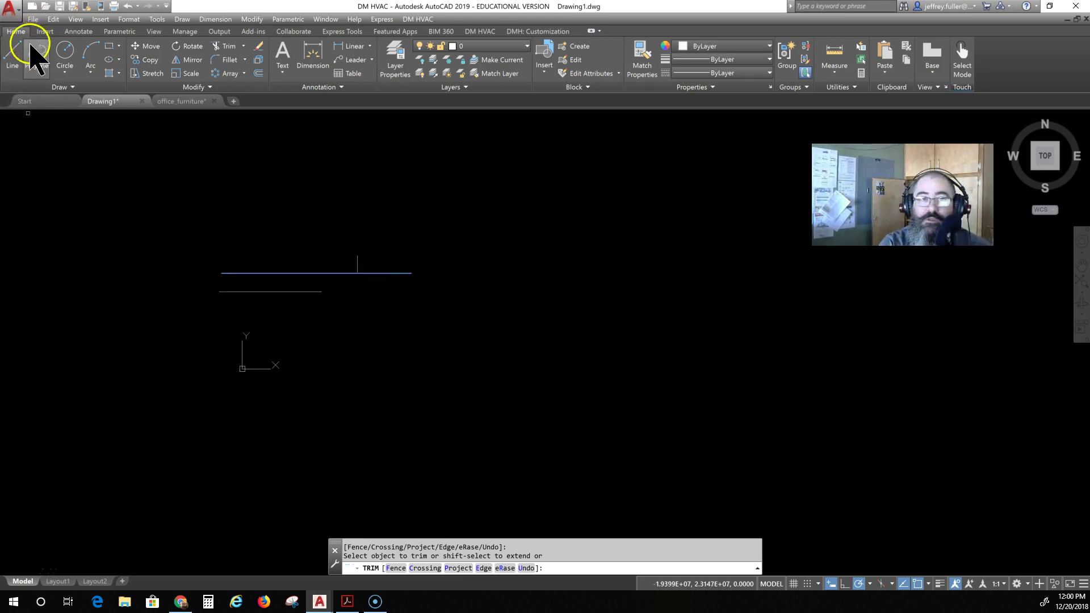
Undo the vertical line's trim, then run TR using every line as a cutting edge
left_click(129, 7)
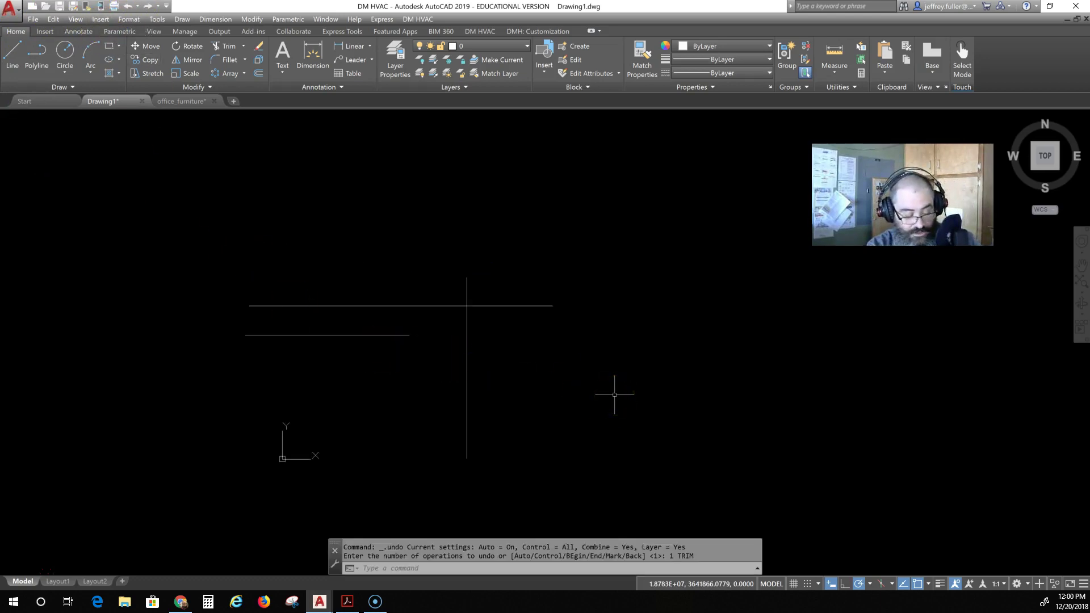
type("trim")
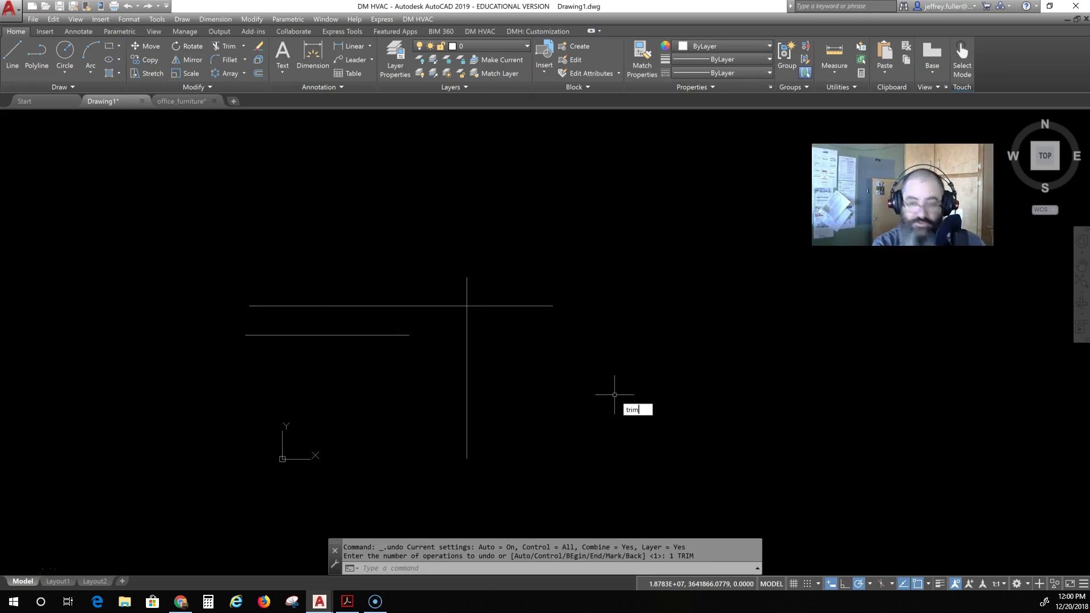
key("Return")
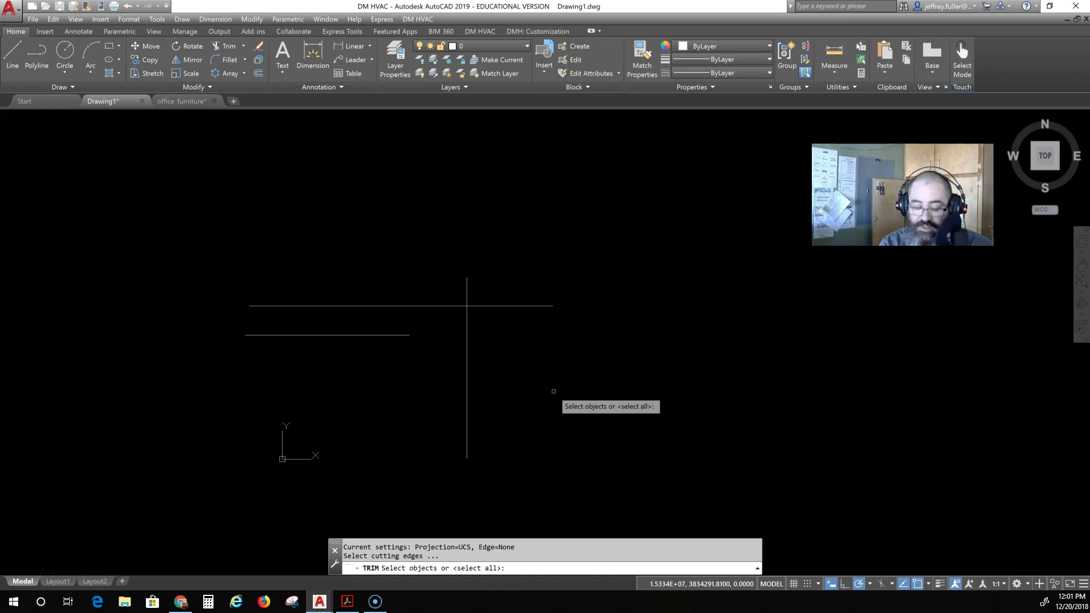
key("Return")
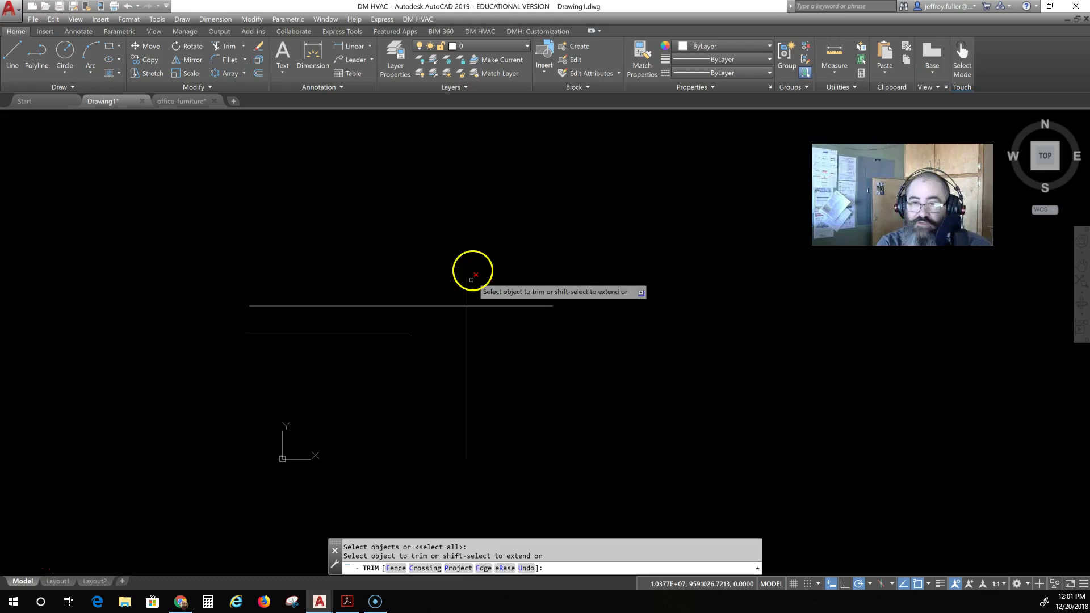
Cancel that select-all Trim and restart TRIM at the cutting-edge prompt
left_click(402, 263)
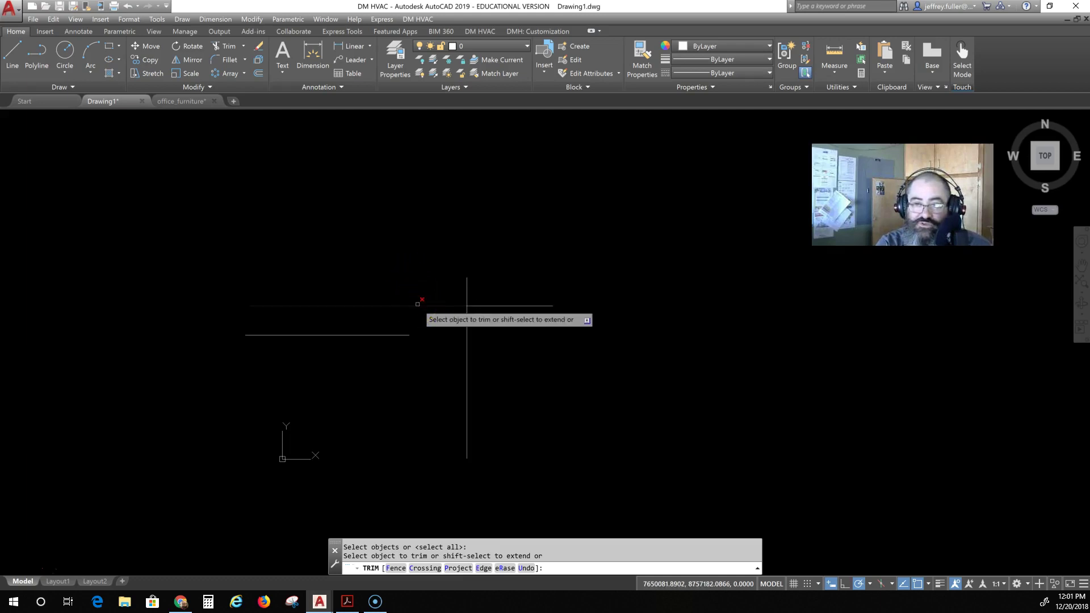
left_click(469, 205)
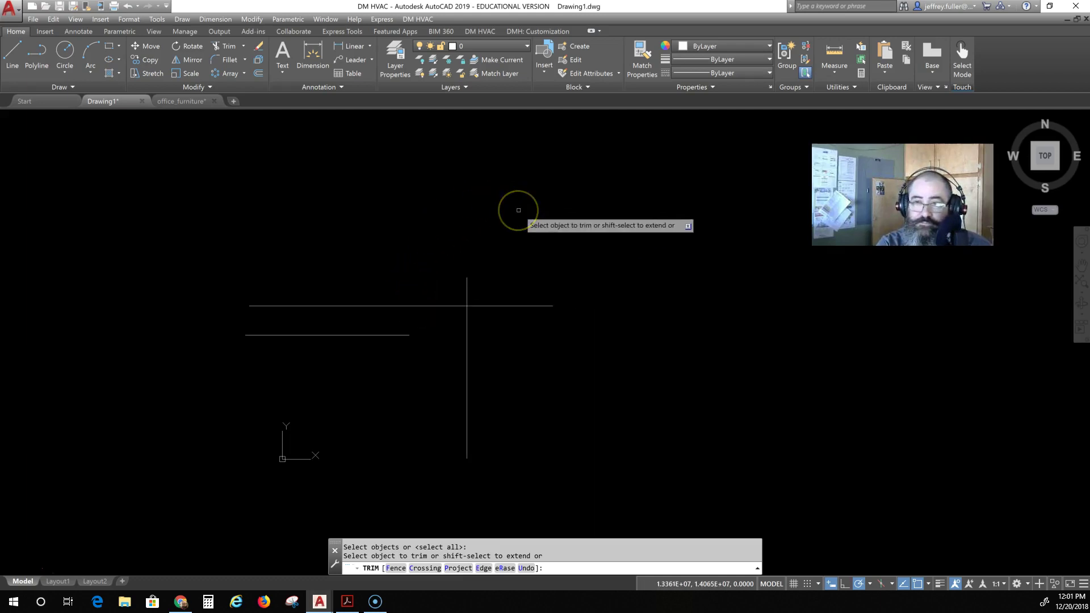
left_click(594, 370)
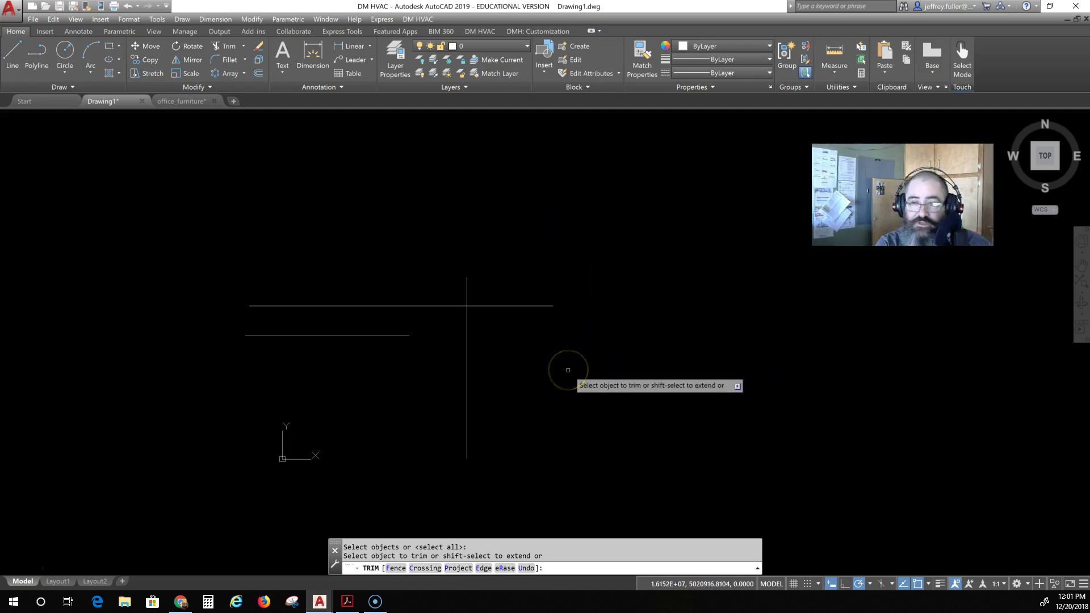
key("Escape")
key("Escape")
left_click(506, 325)
left_click(588, 348)
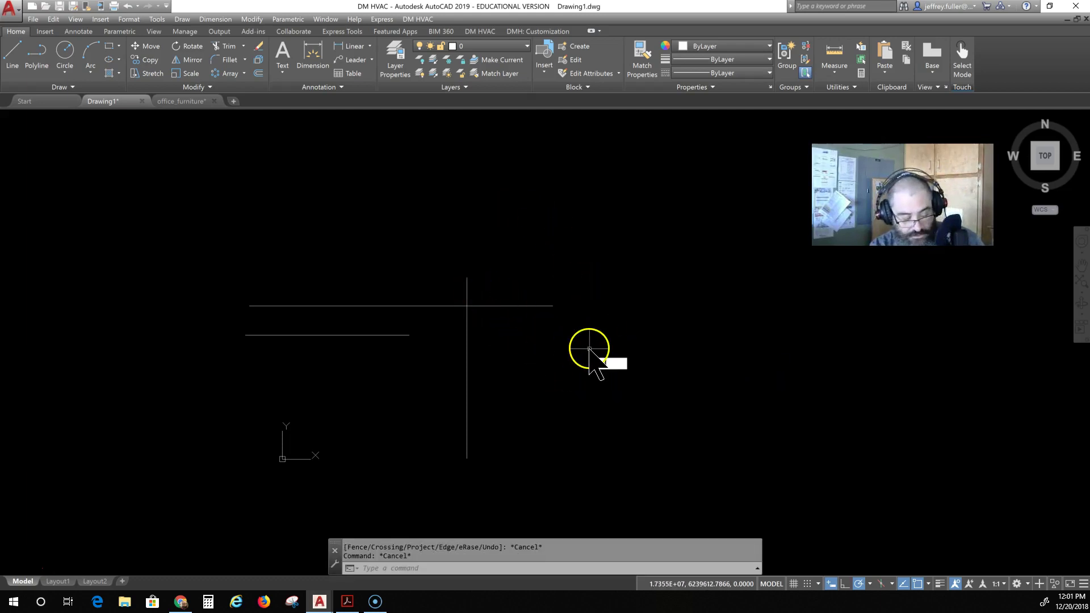
key("Return")
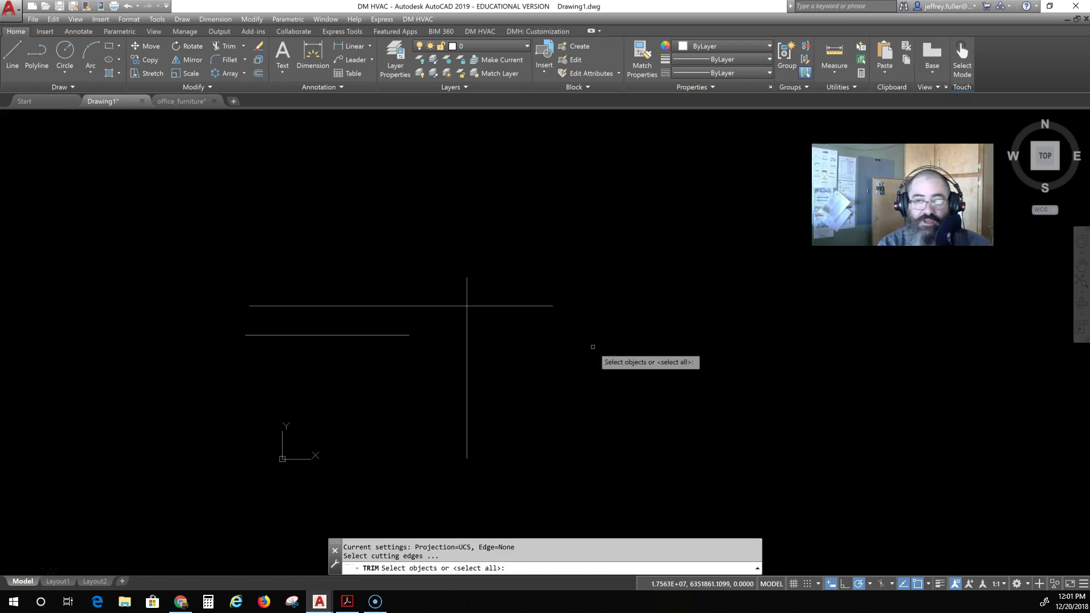
key("Return")
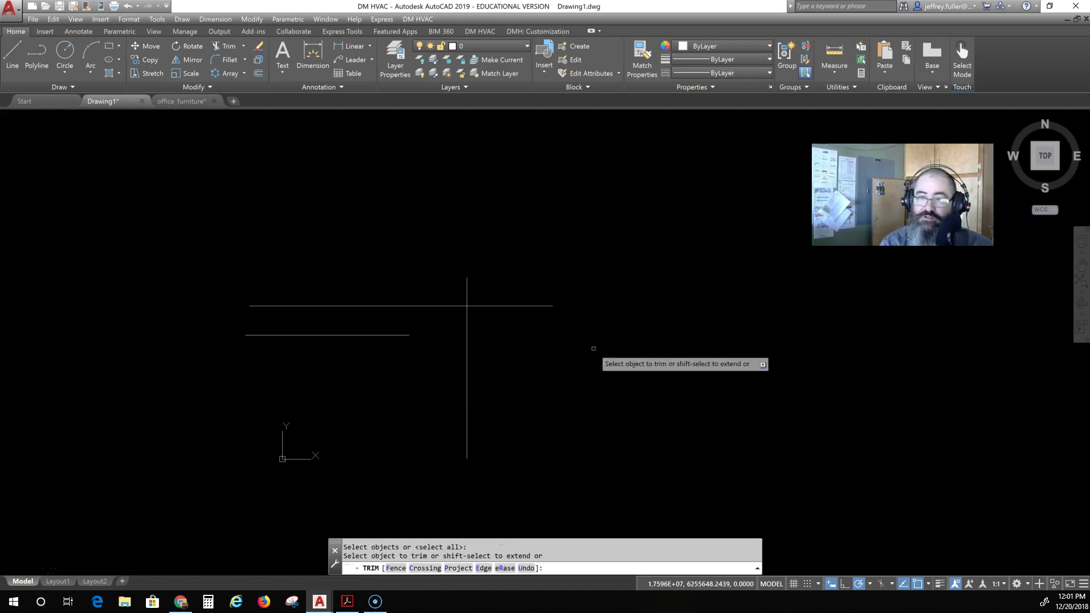
left_click(386, 335)
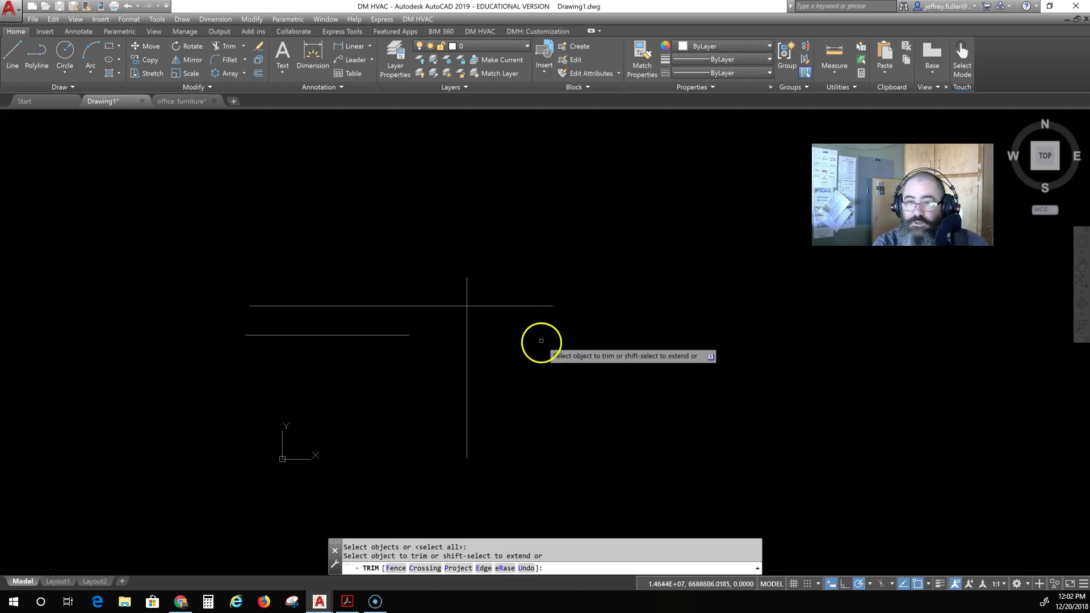
key("Escape")
key("Escape")
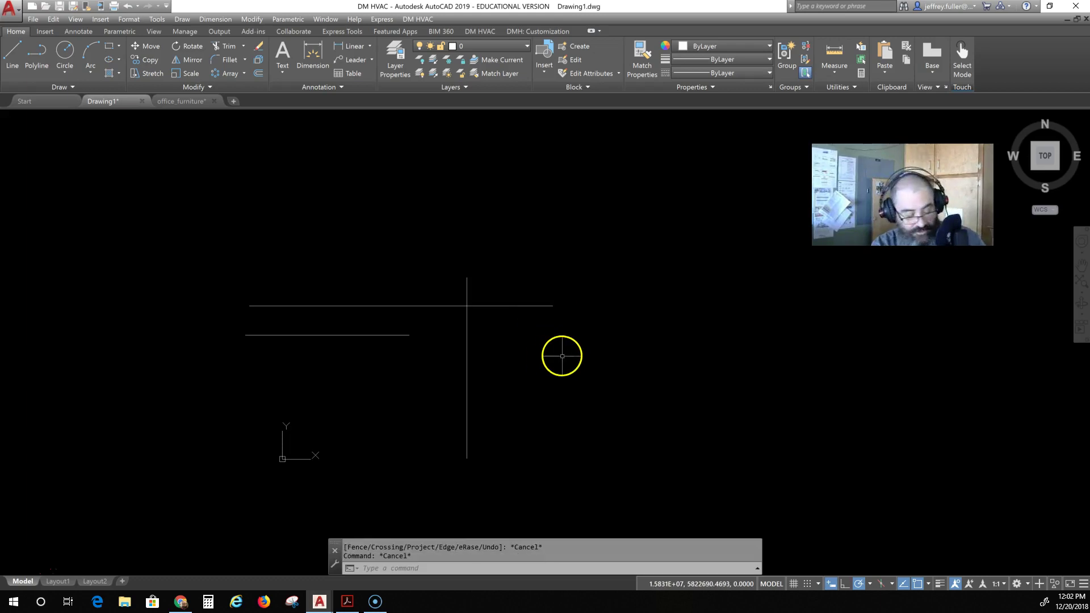
Start EXTEND with every line selected as an extension boundary
type("exten")
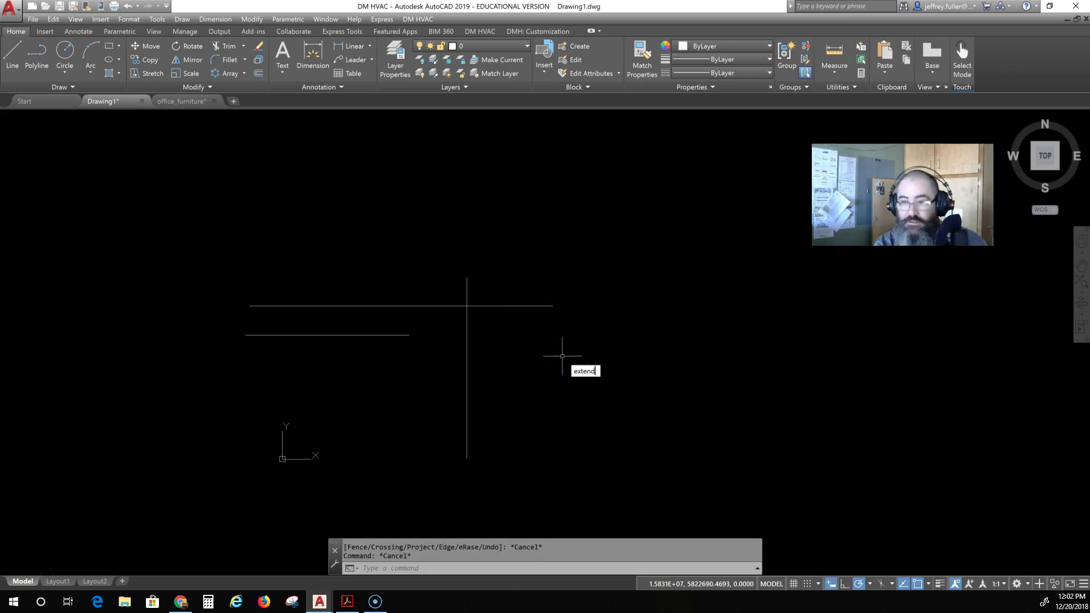
type("d")
key("Return")
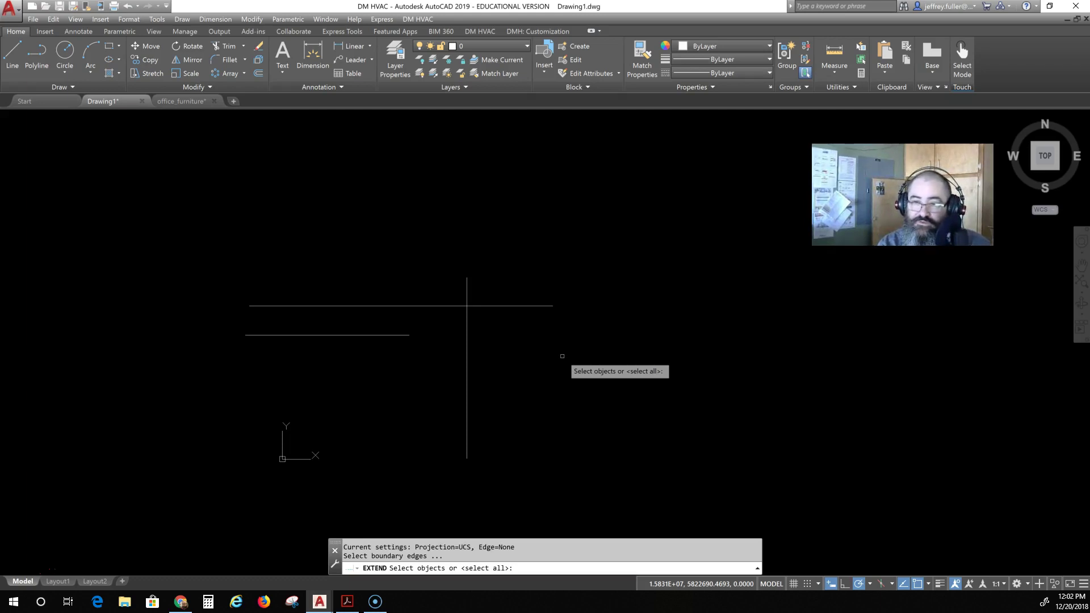
key("Return")
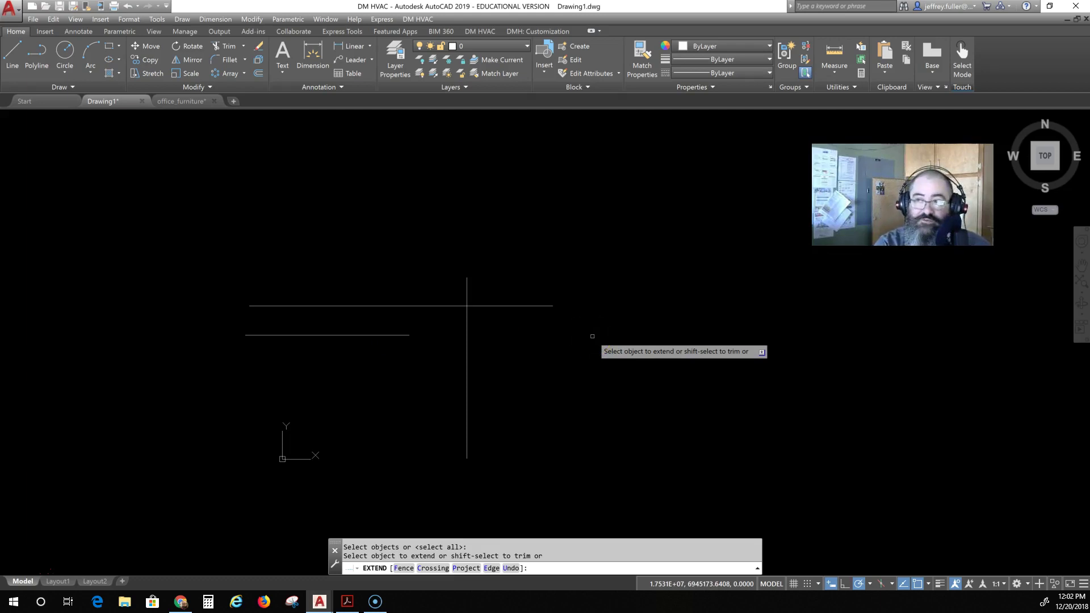
Shift-select to trim the upper line's part right of the vertical, then undo it
left_click(496, 306, "shift")
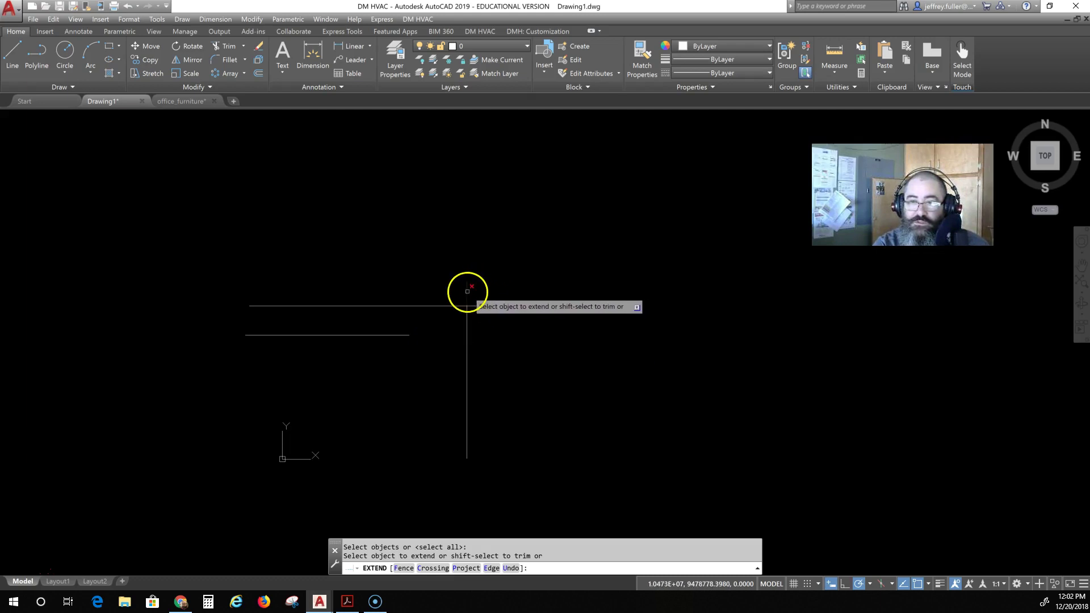
key("ctrl+z")
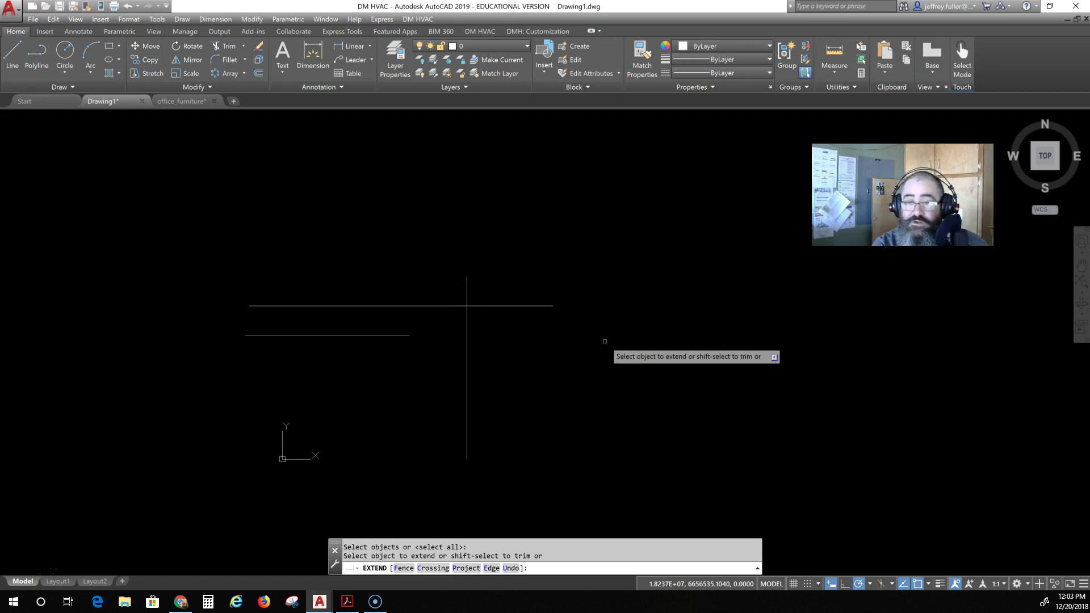
left_click(606, 345)
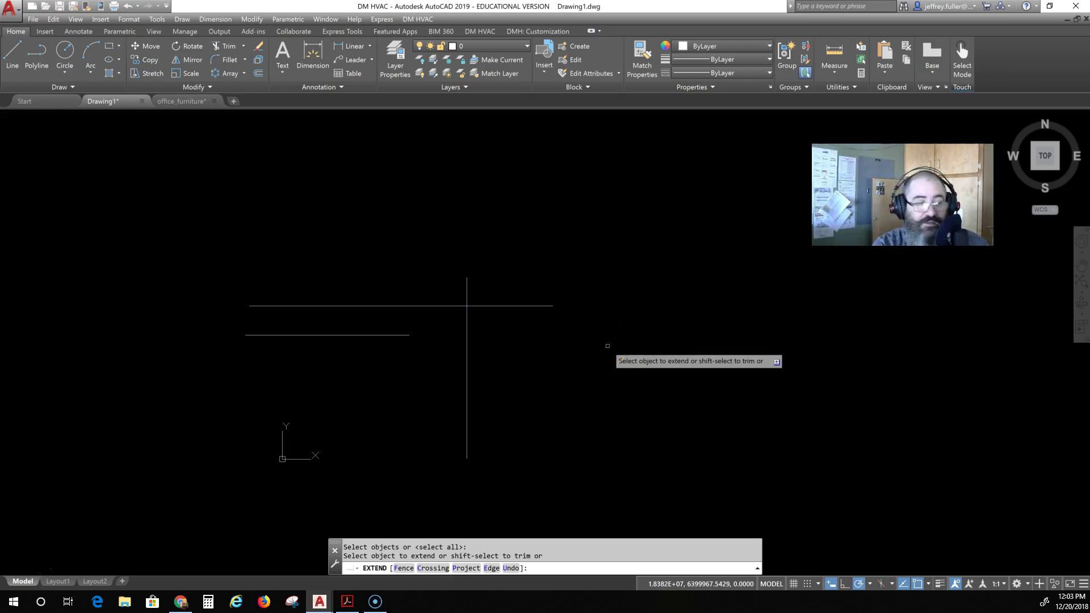